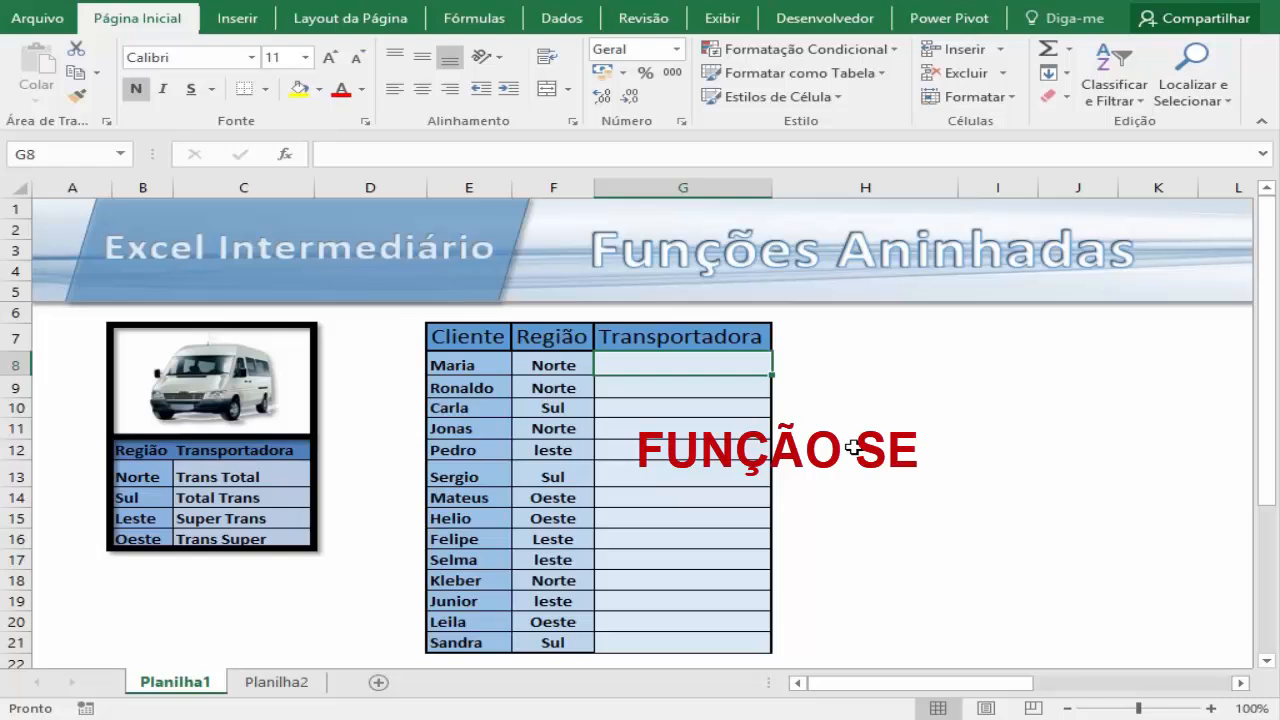
Start a SE formula in G8 that tests F8="Norte" and returns "Trans Total" when true
text(=se)
key(Tab)
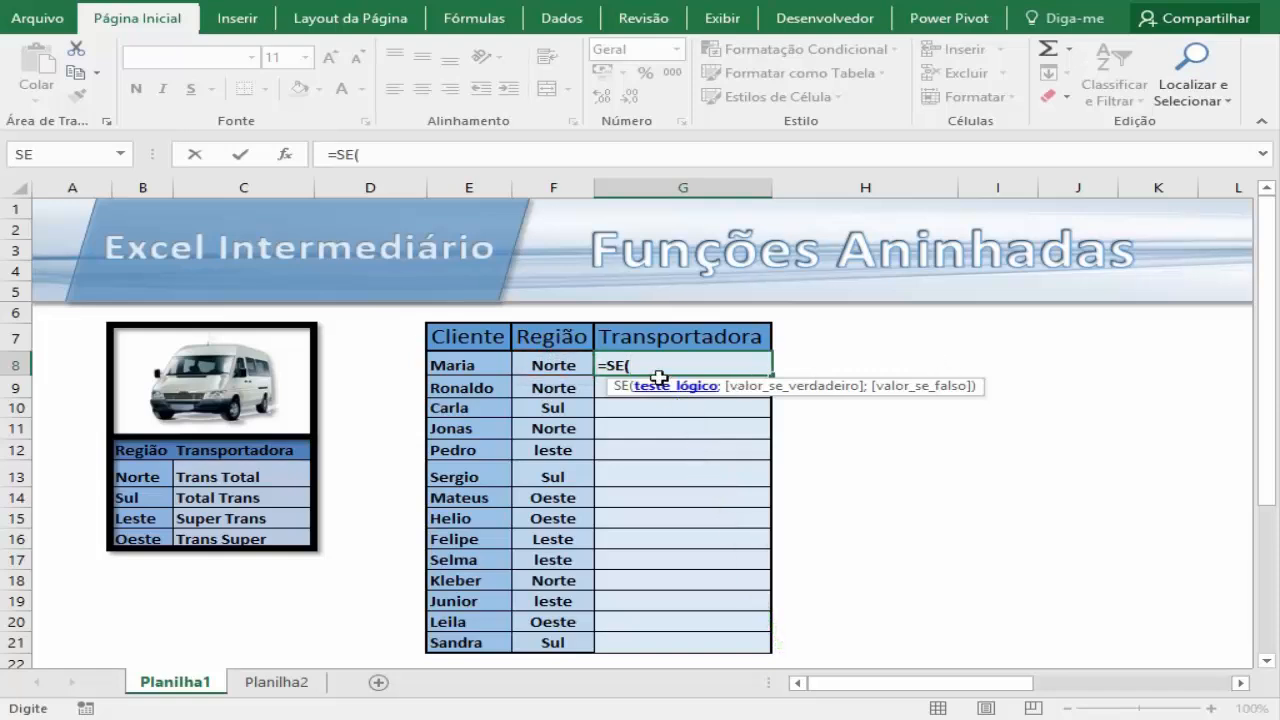
click(556, 363)
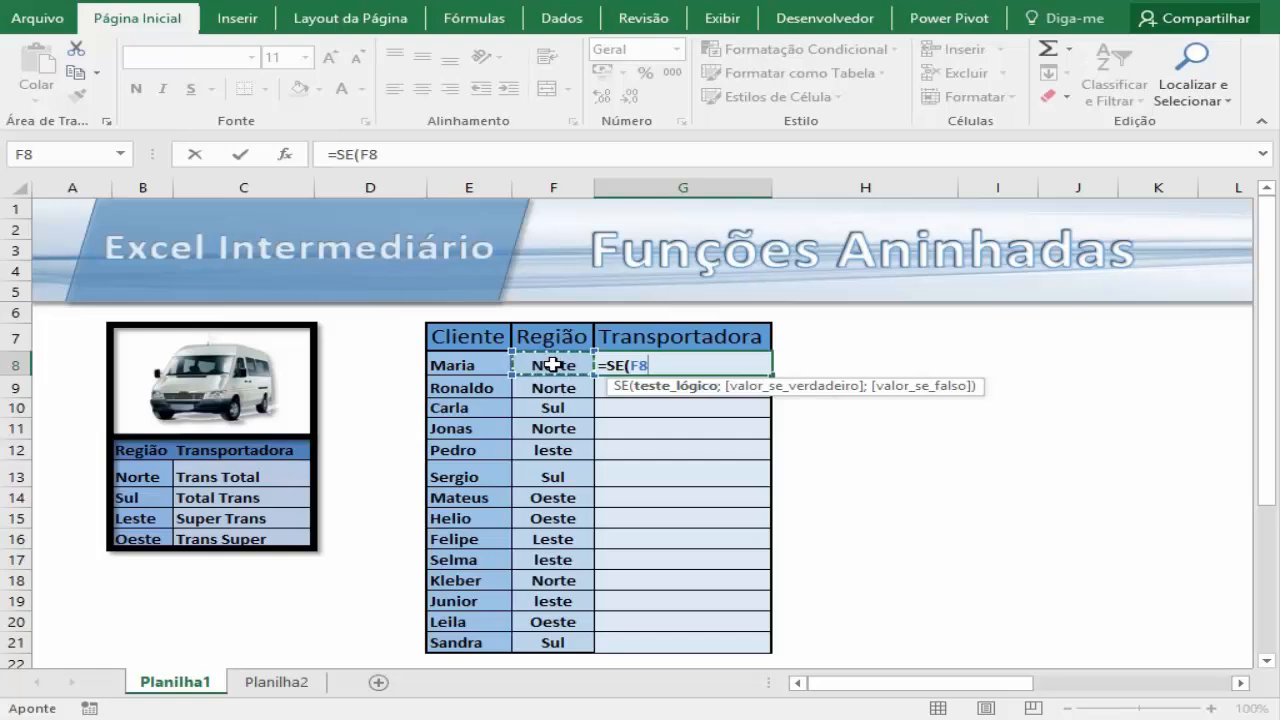
text(=)
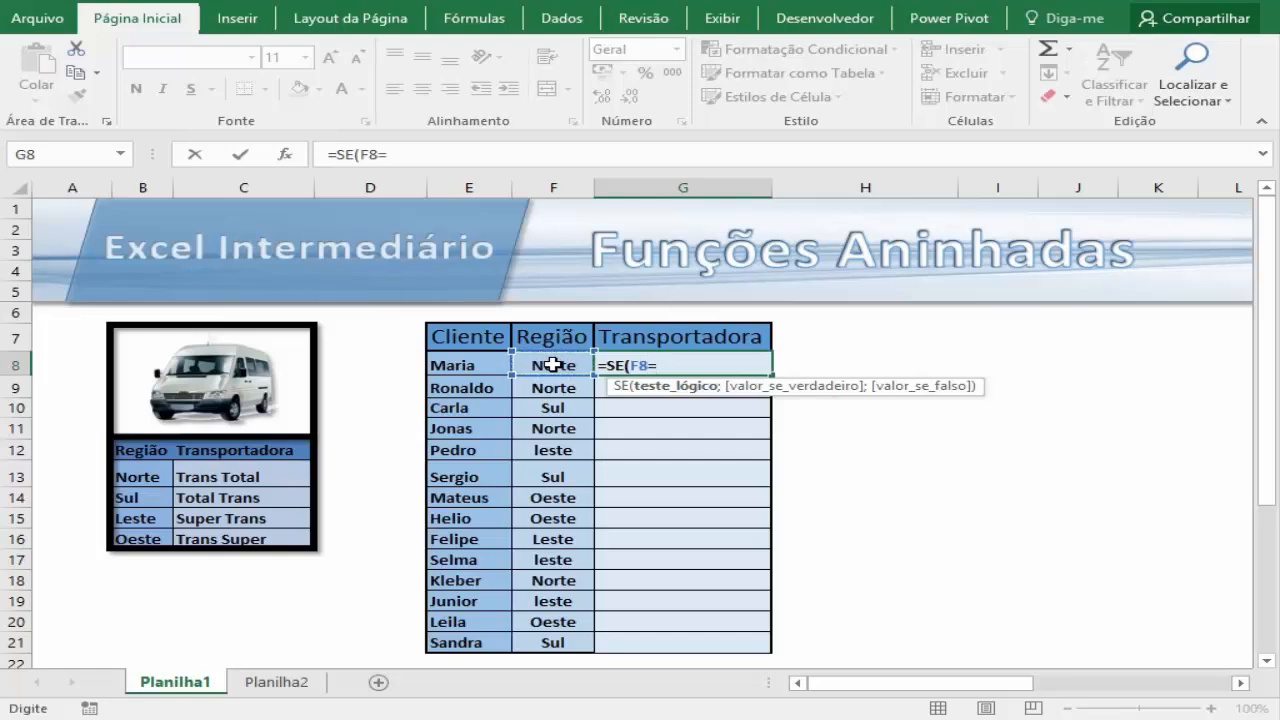
text("Norte")
text(;"T)
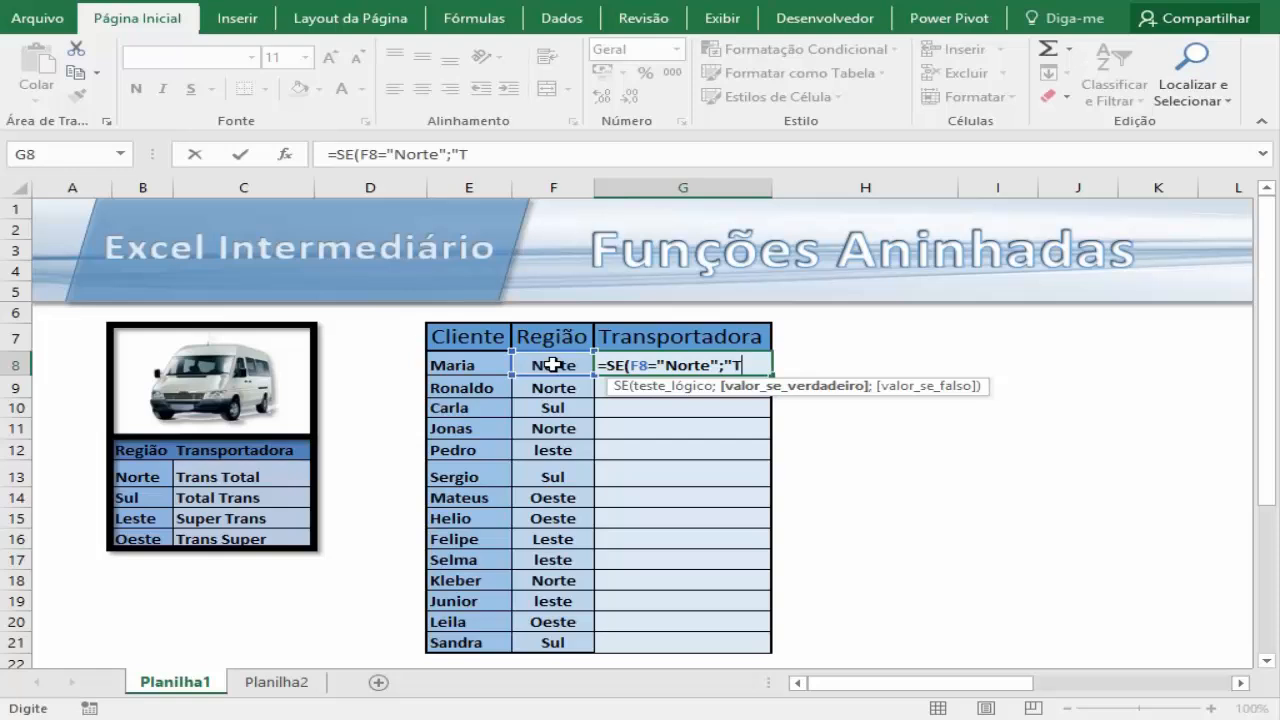
text(rans Total)
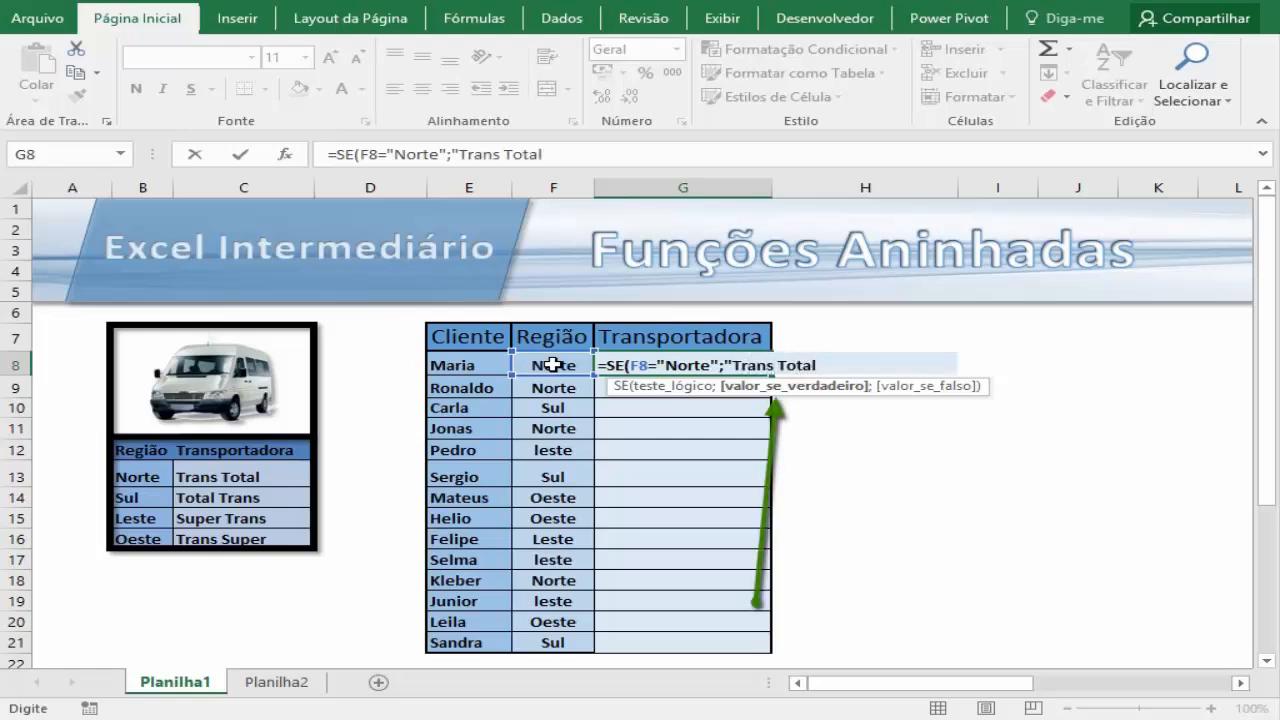
text(")
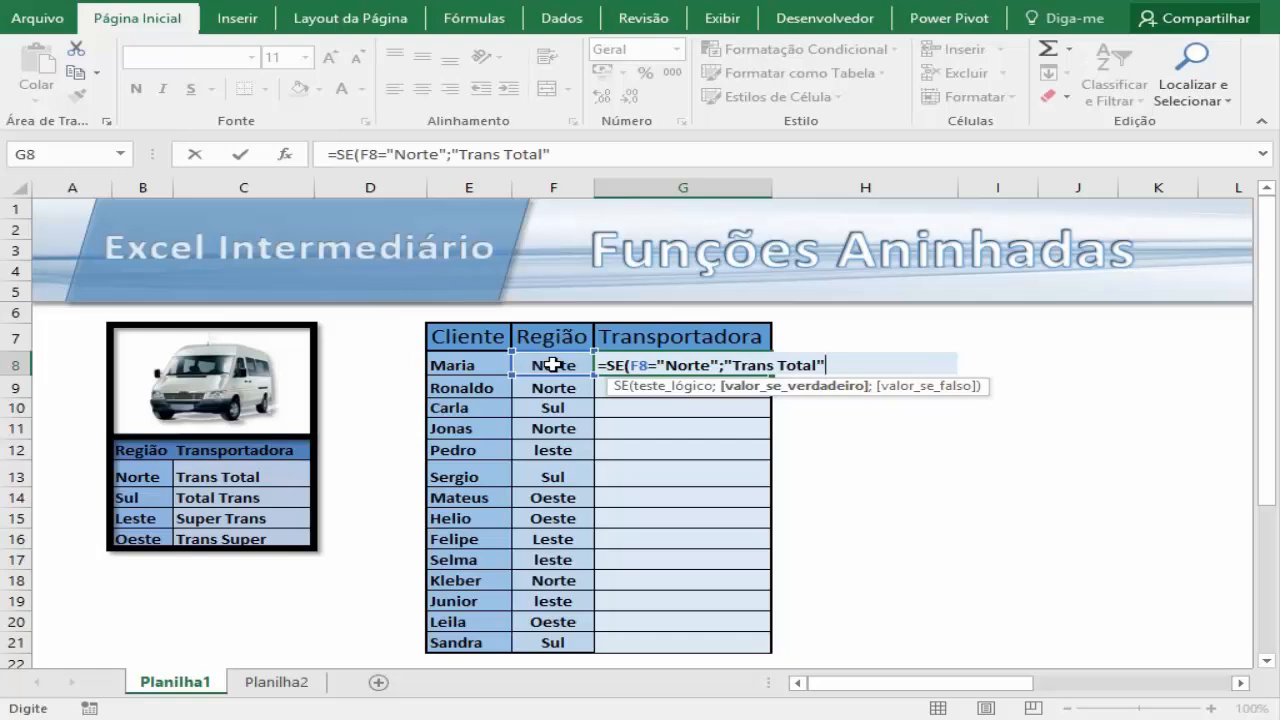
text(;)
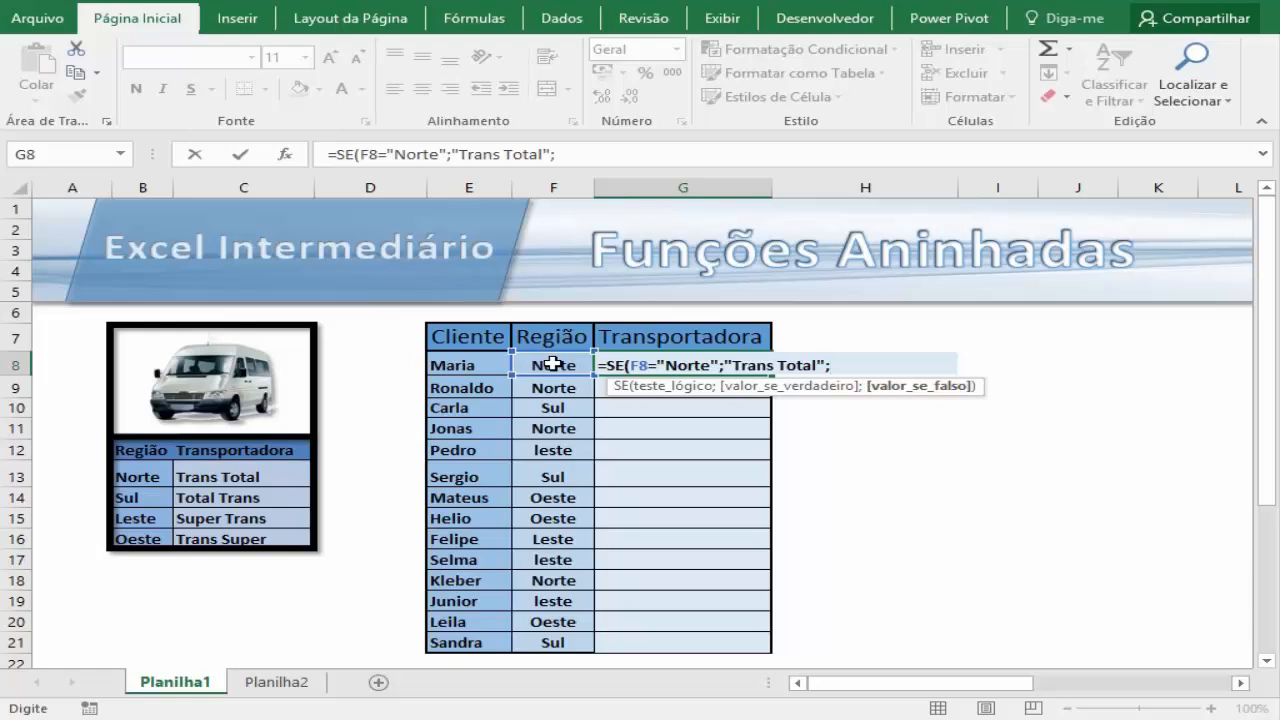
Nest a second SE as the false value, testing F8="Sul" and returning "Total Trans" when true
text(se)
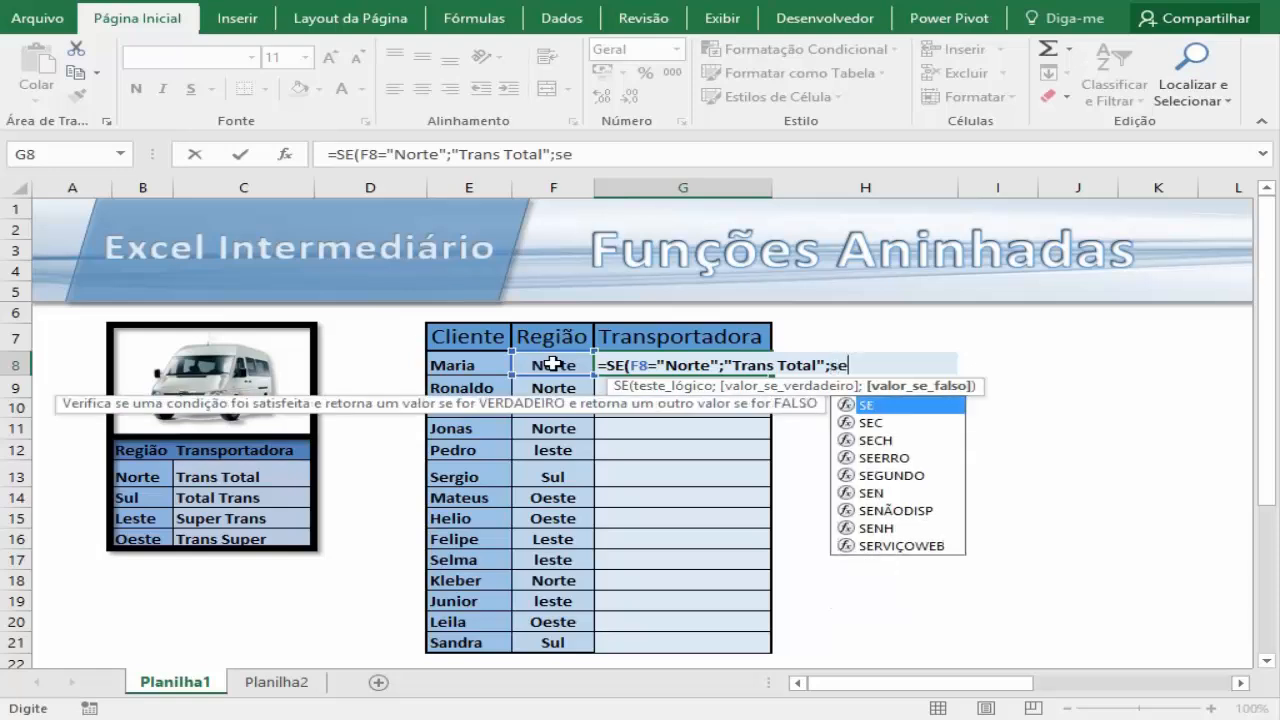
key(Tab)
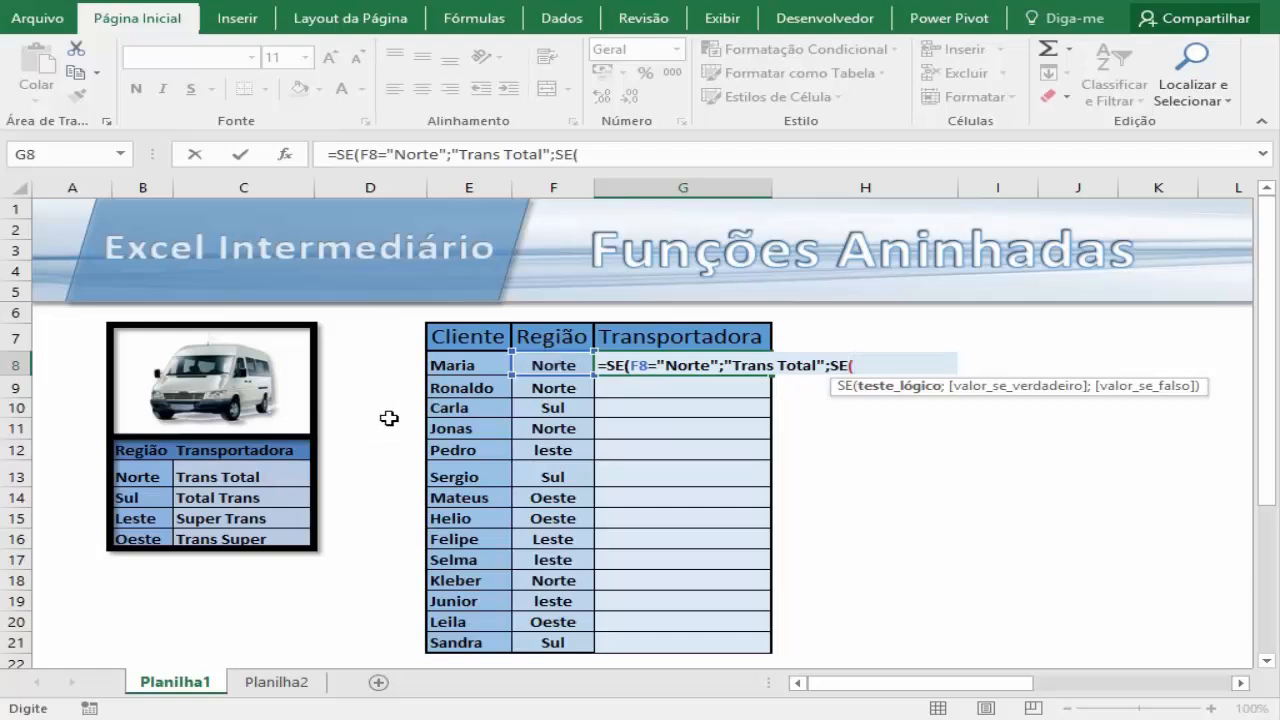
click(538, 365)
text(=)
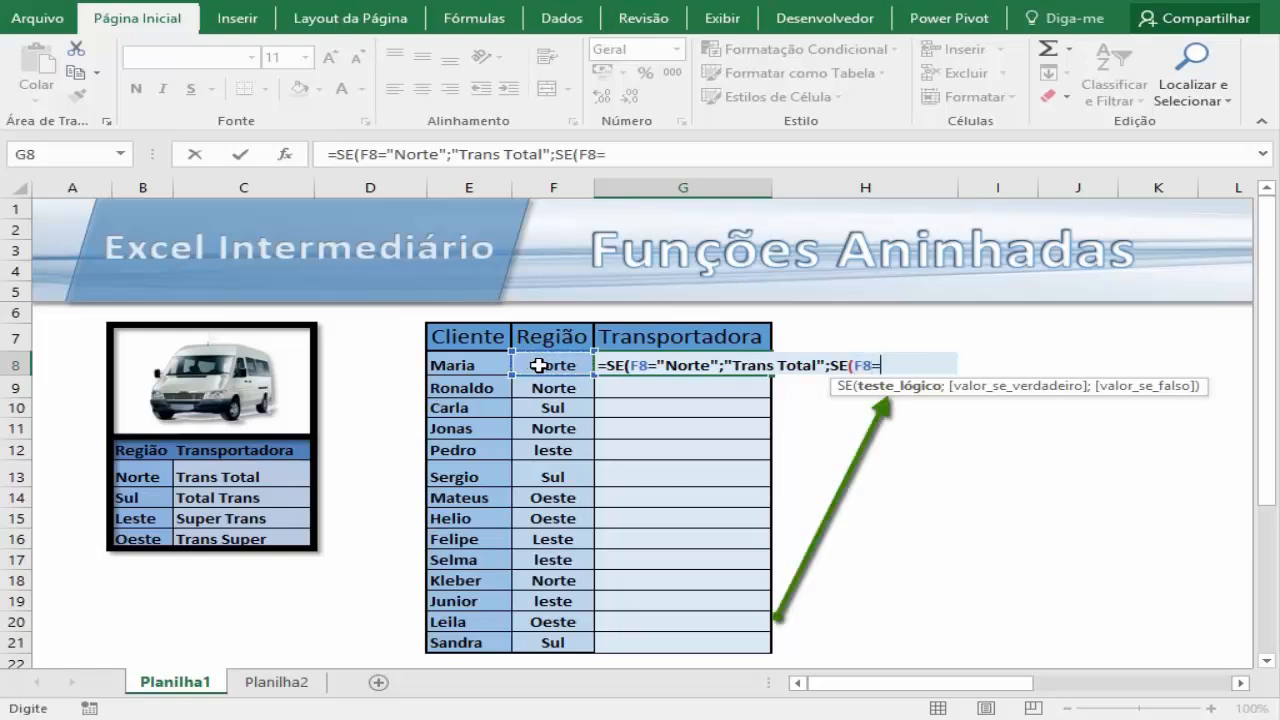
text("Su)
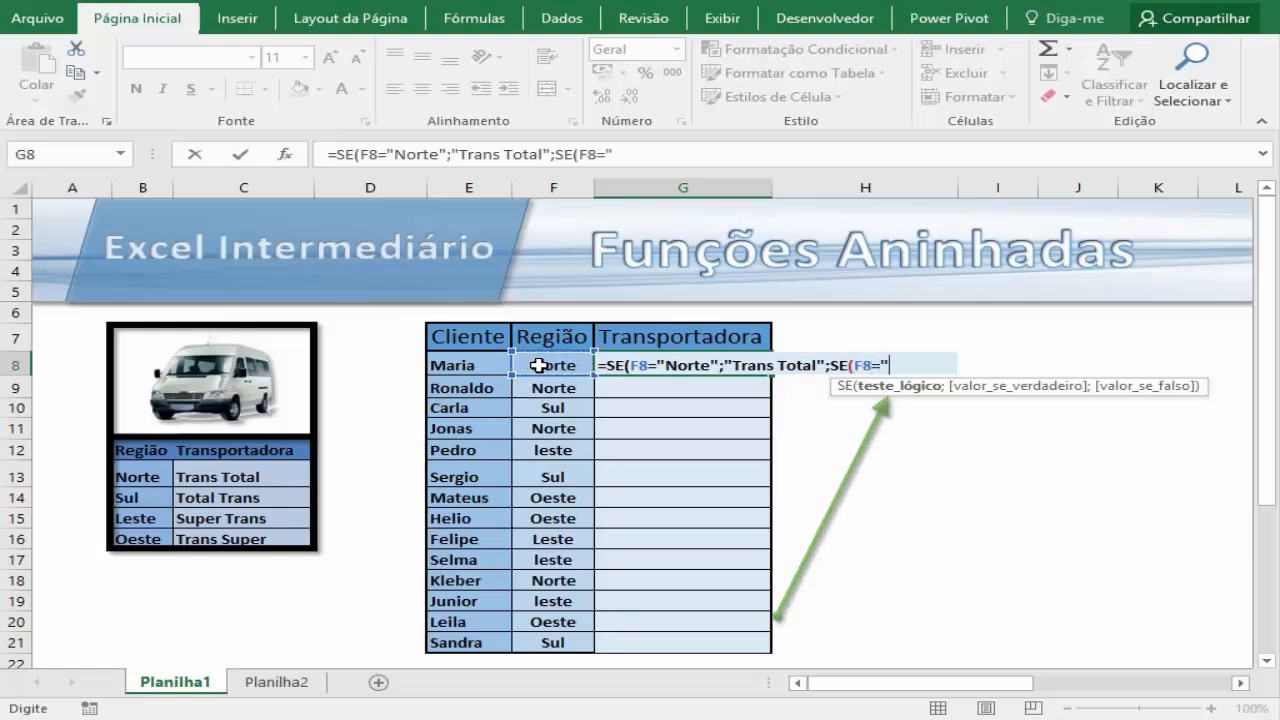
text(l";"Total Trans)
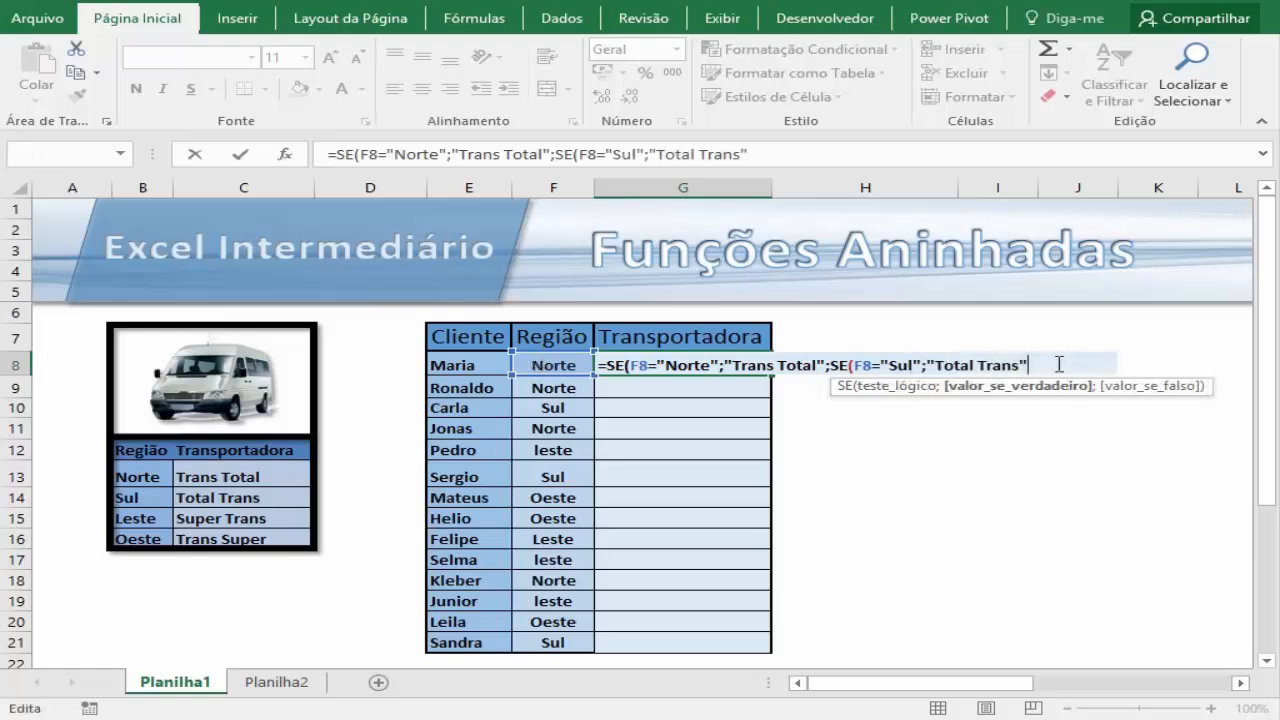
Nest a third SE in the G8 formula, testing F8="Leste" and returning "Super Trans" when true
text(;se()
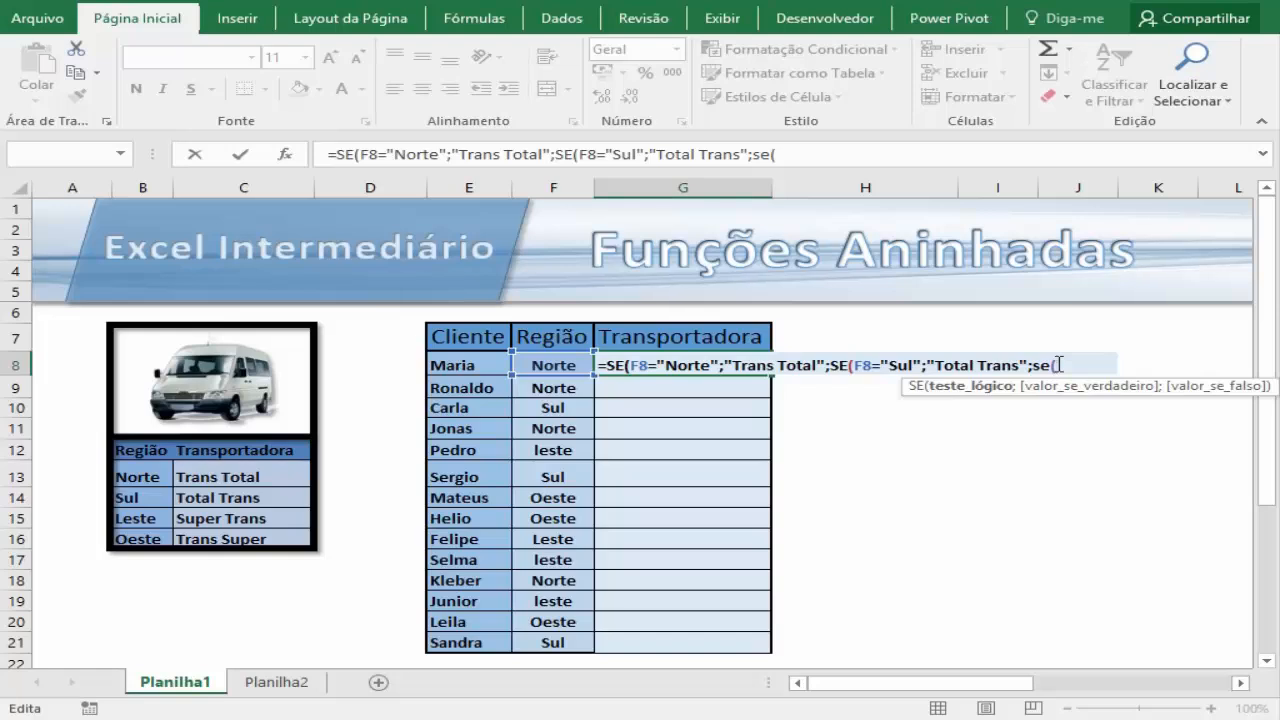
click(545, 357)
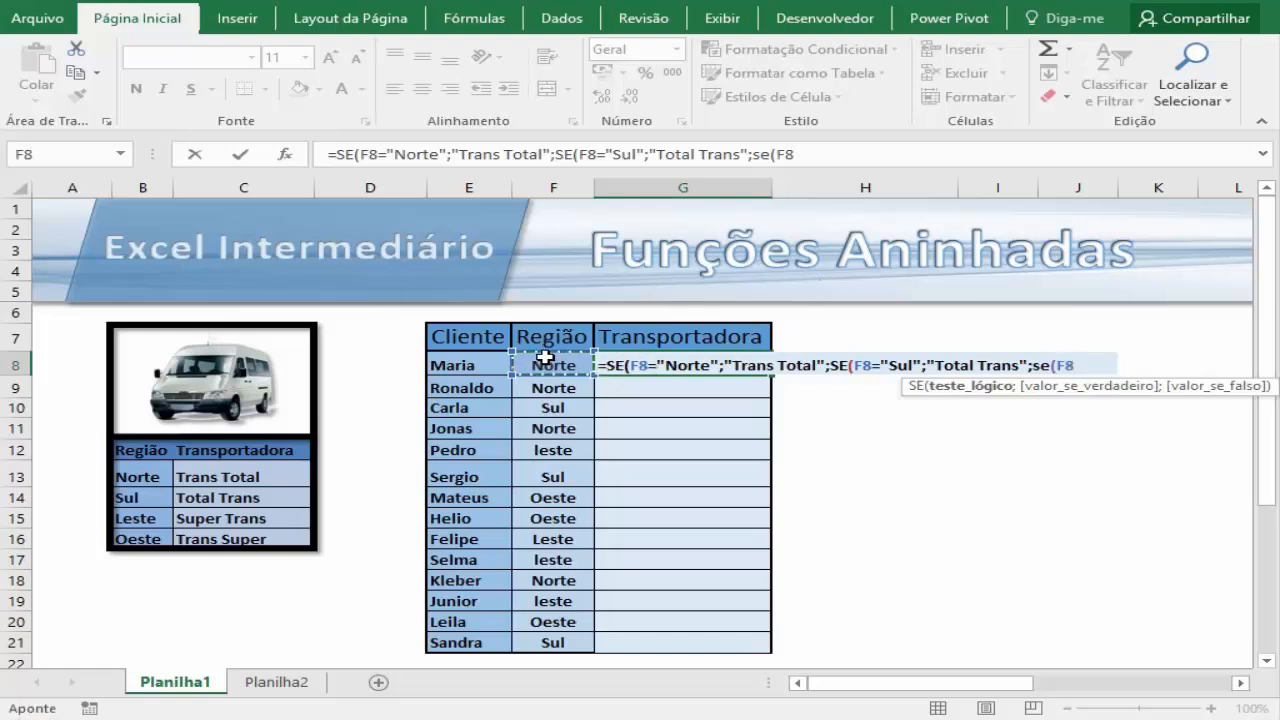
text(=)
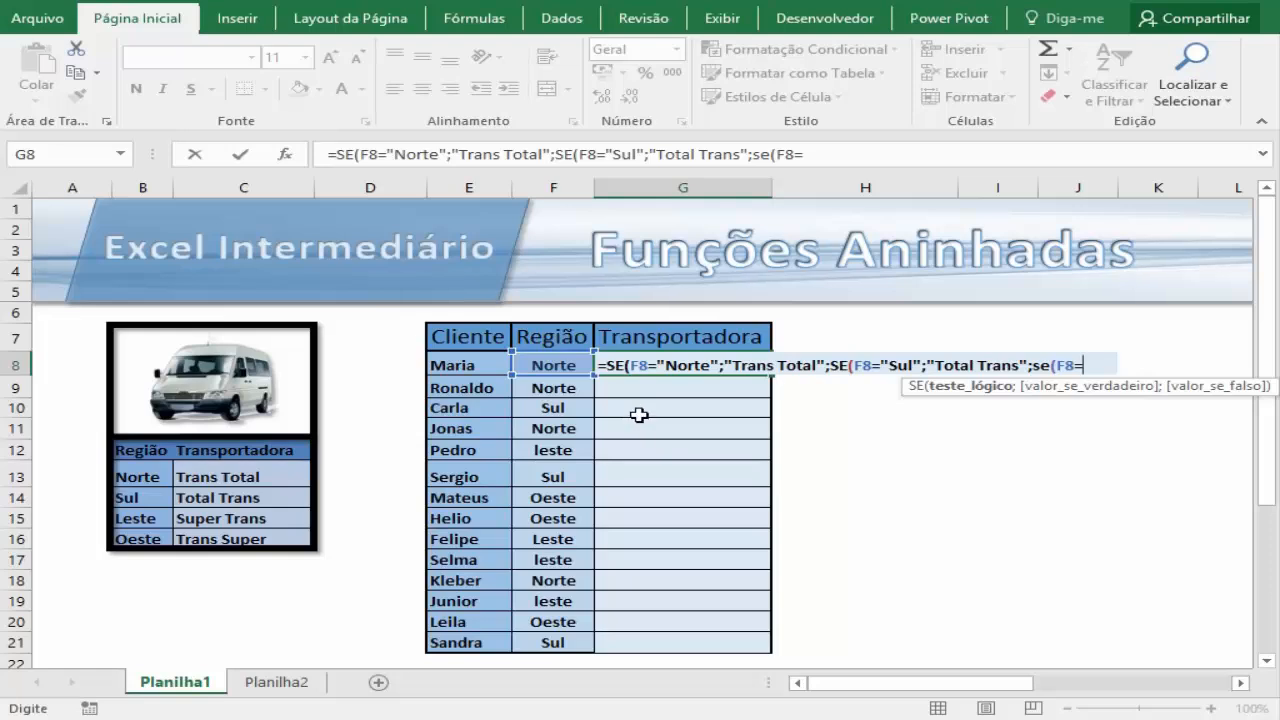
text("Lest)
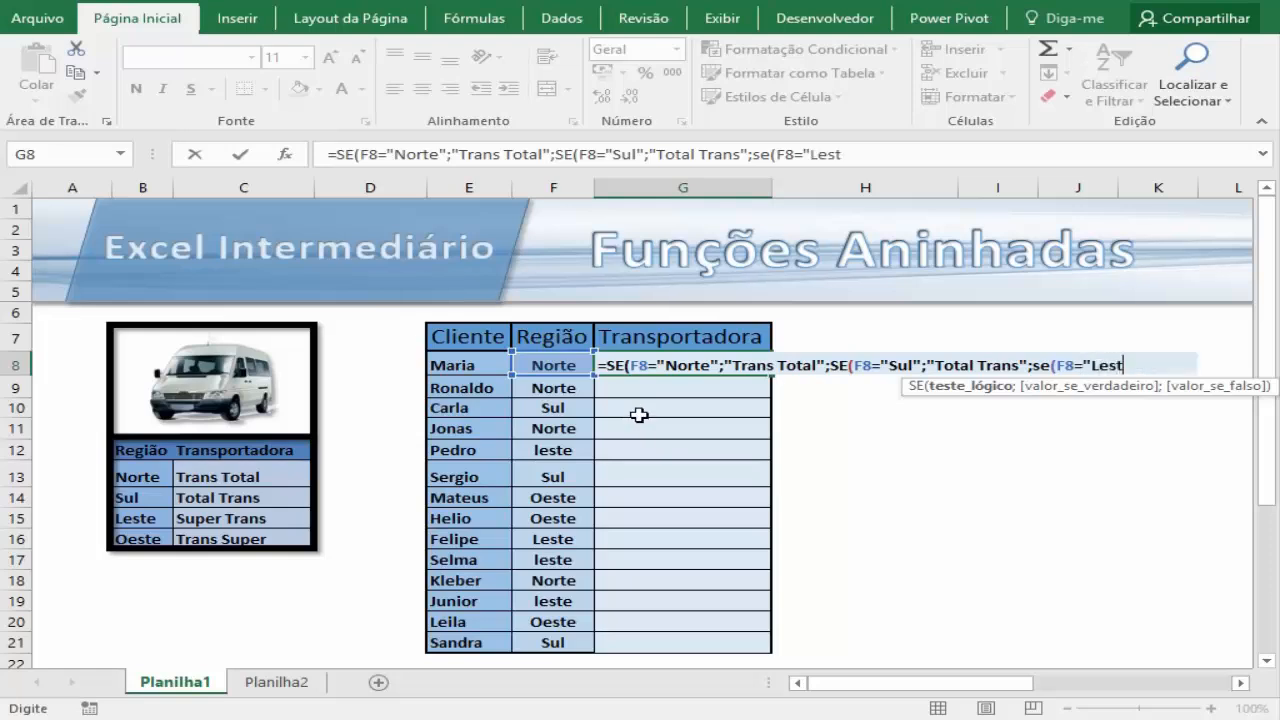
text(e";)
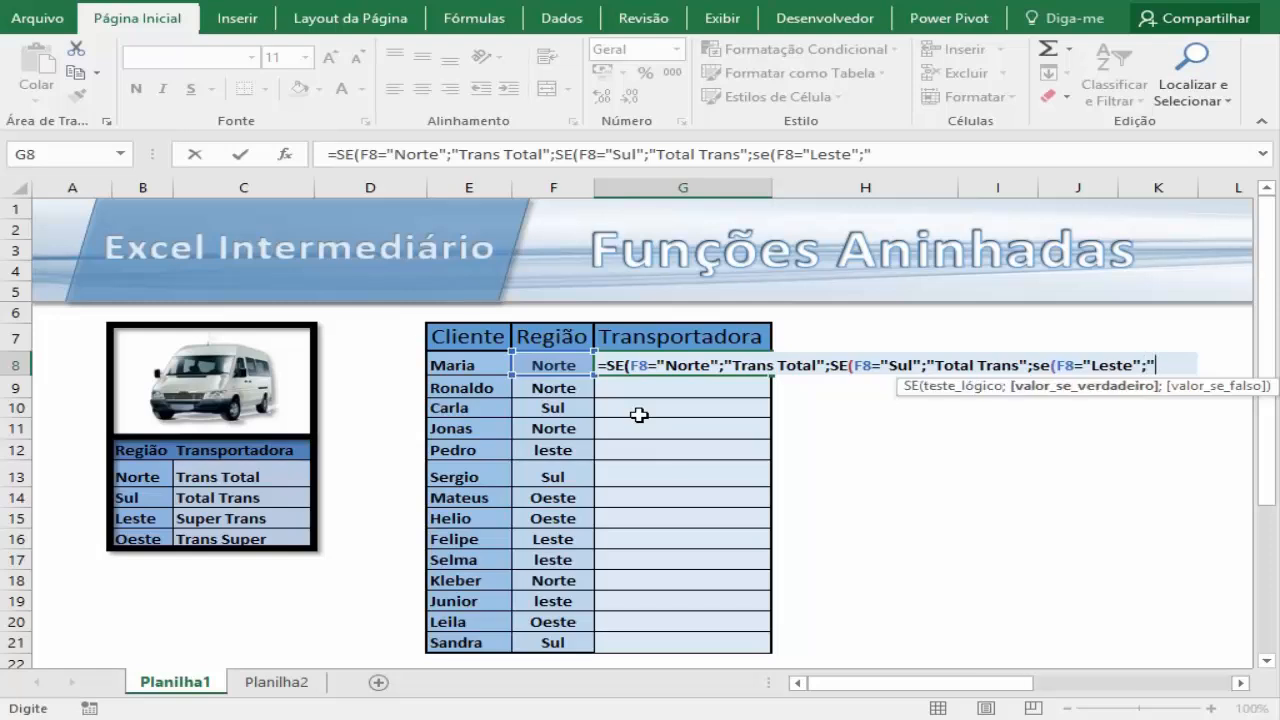
text("Super )
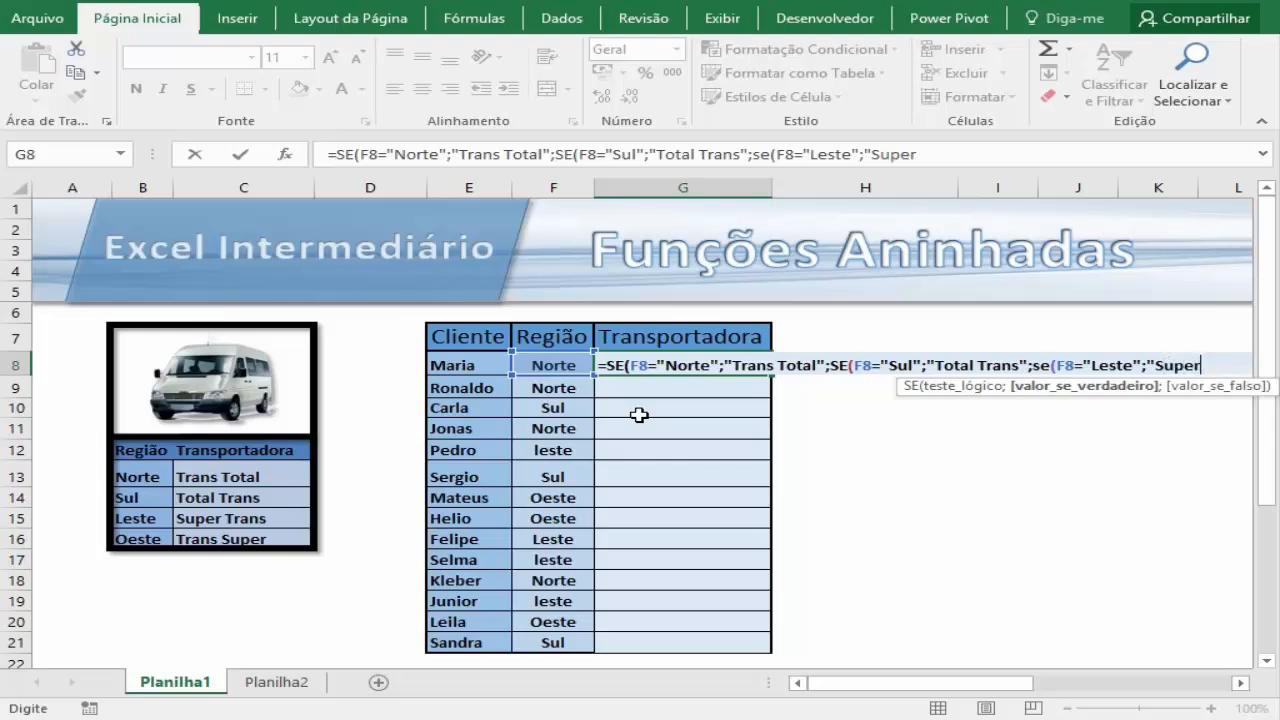
text(Trans")
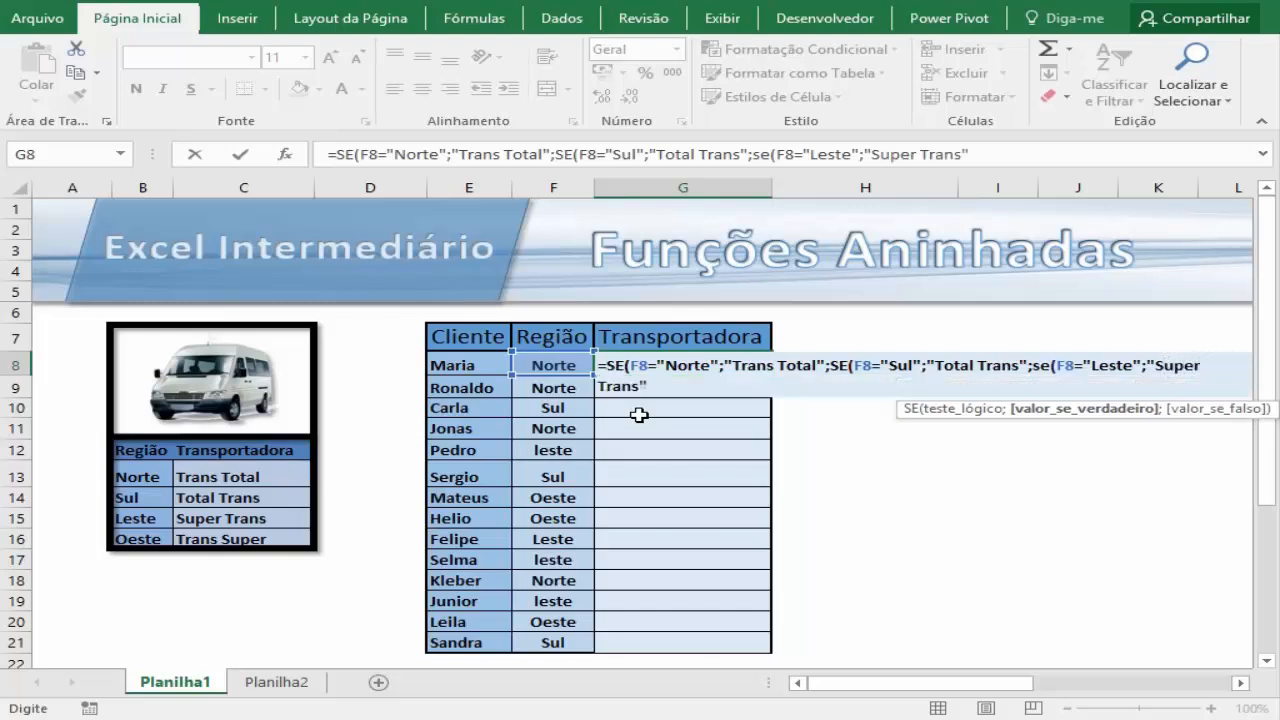
Add "Trans Super" as the final false value, close all three SE functions and enter the formula
text(;"Trans Super")
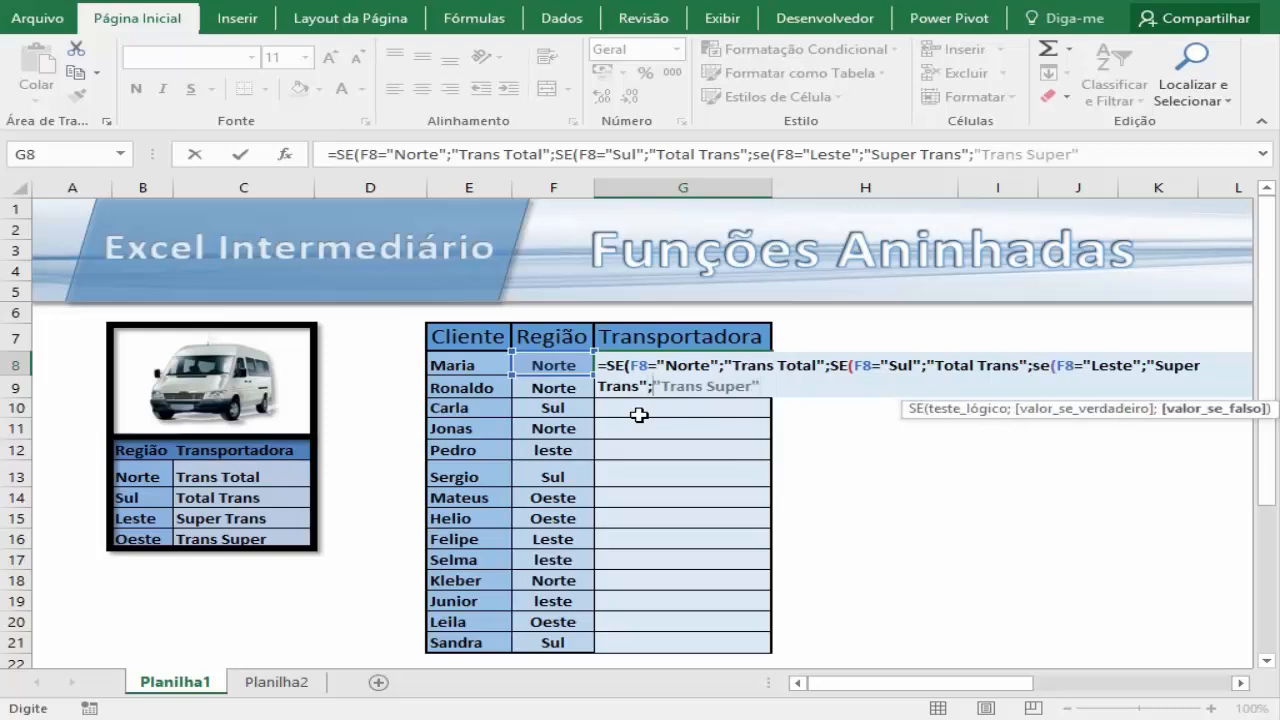
text())))
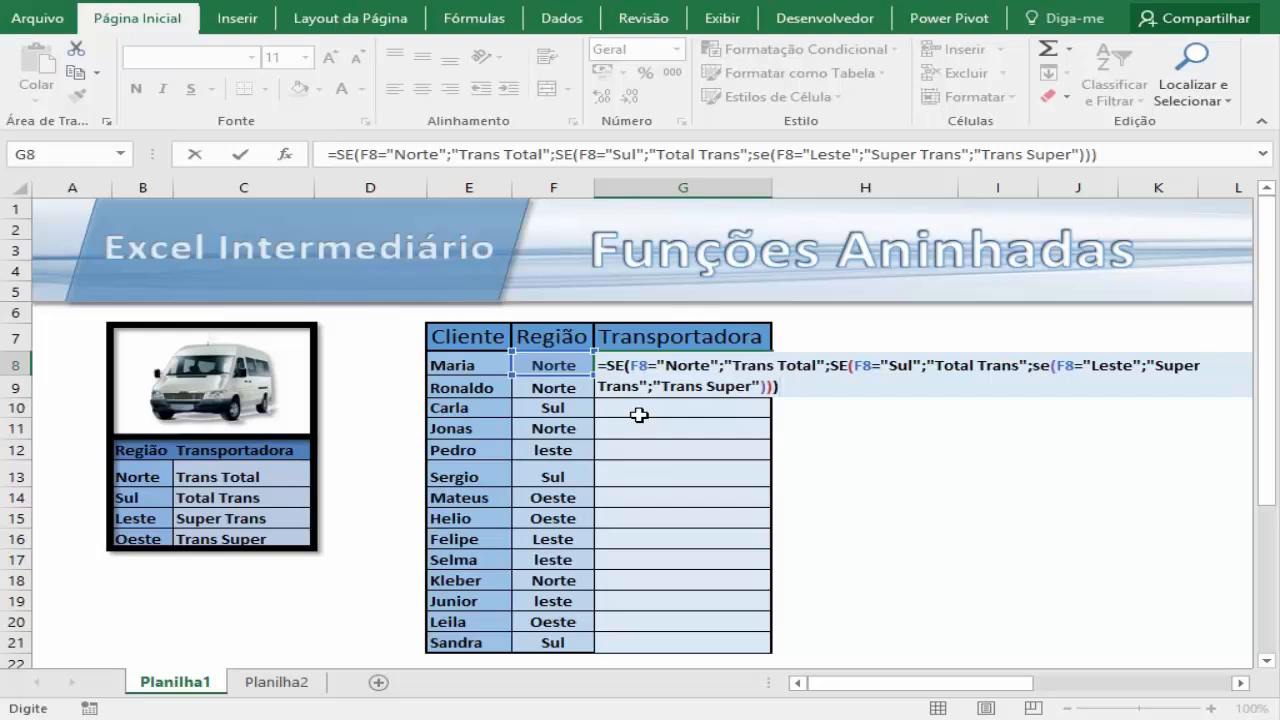
key(Return)
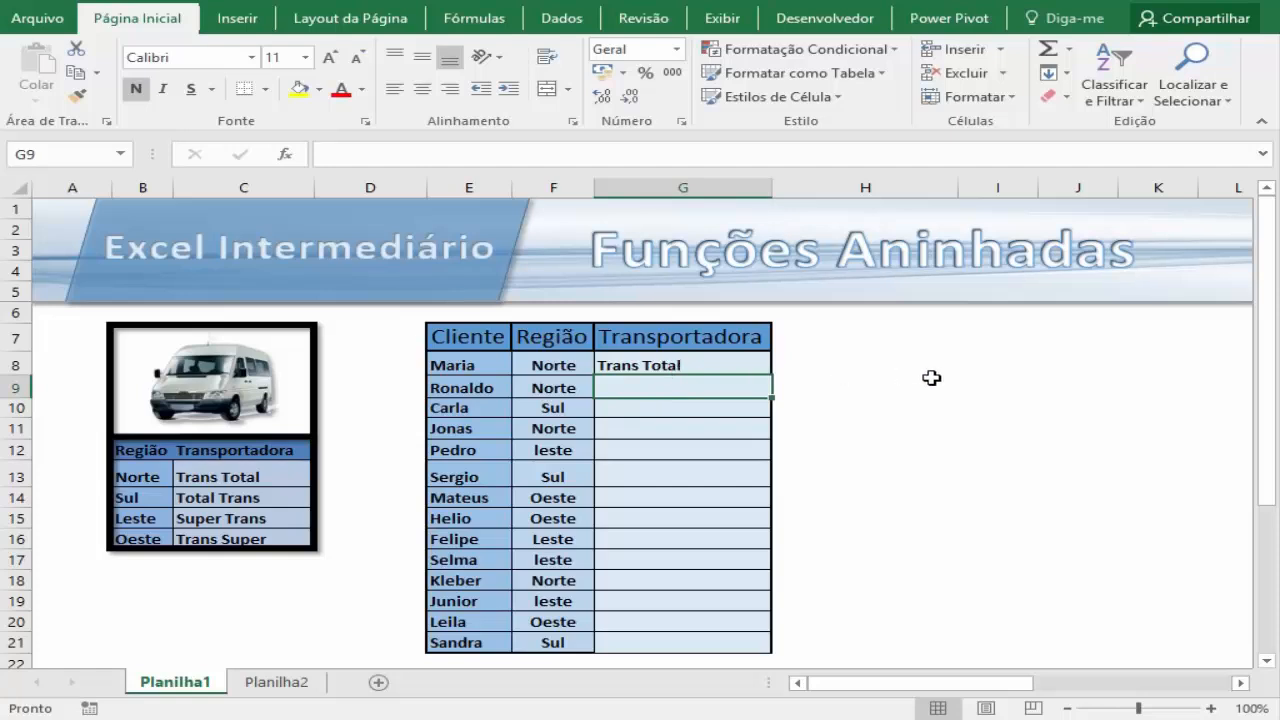
Fill the G8 formula down the Transportadora column to row 21
click(768, 358)
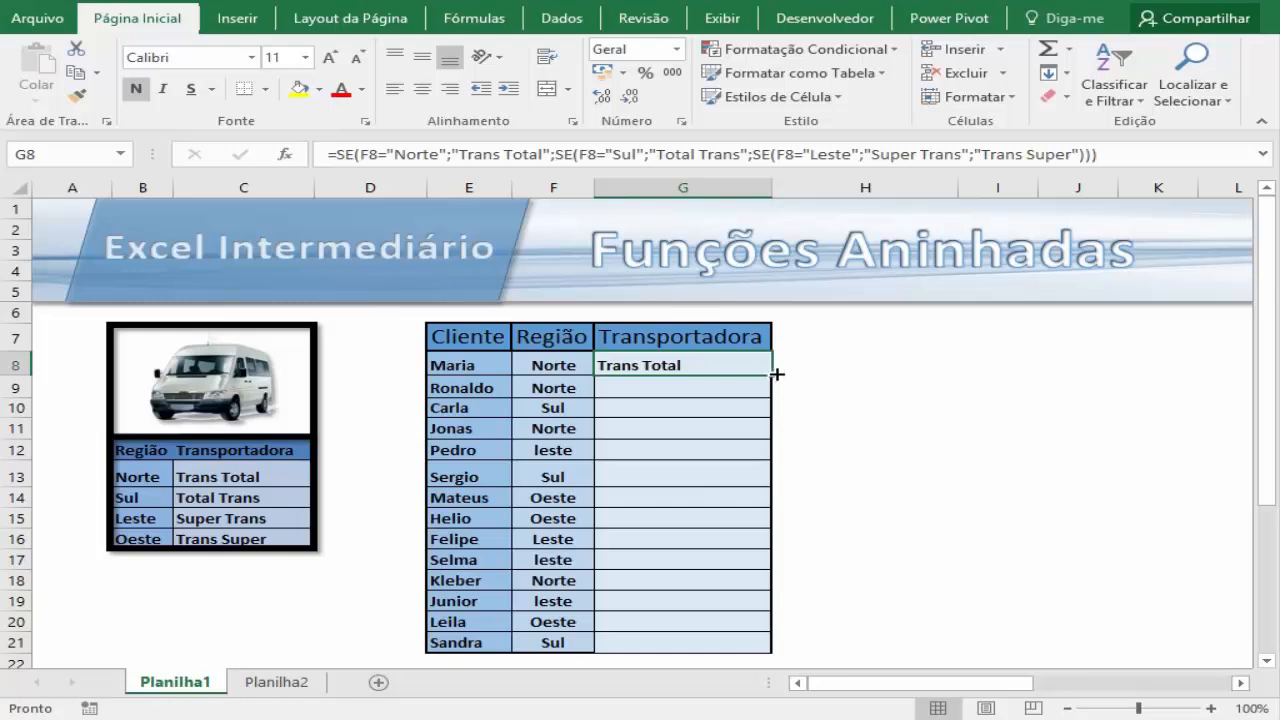
double_click(777, 373)
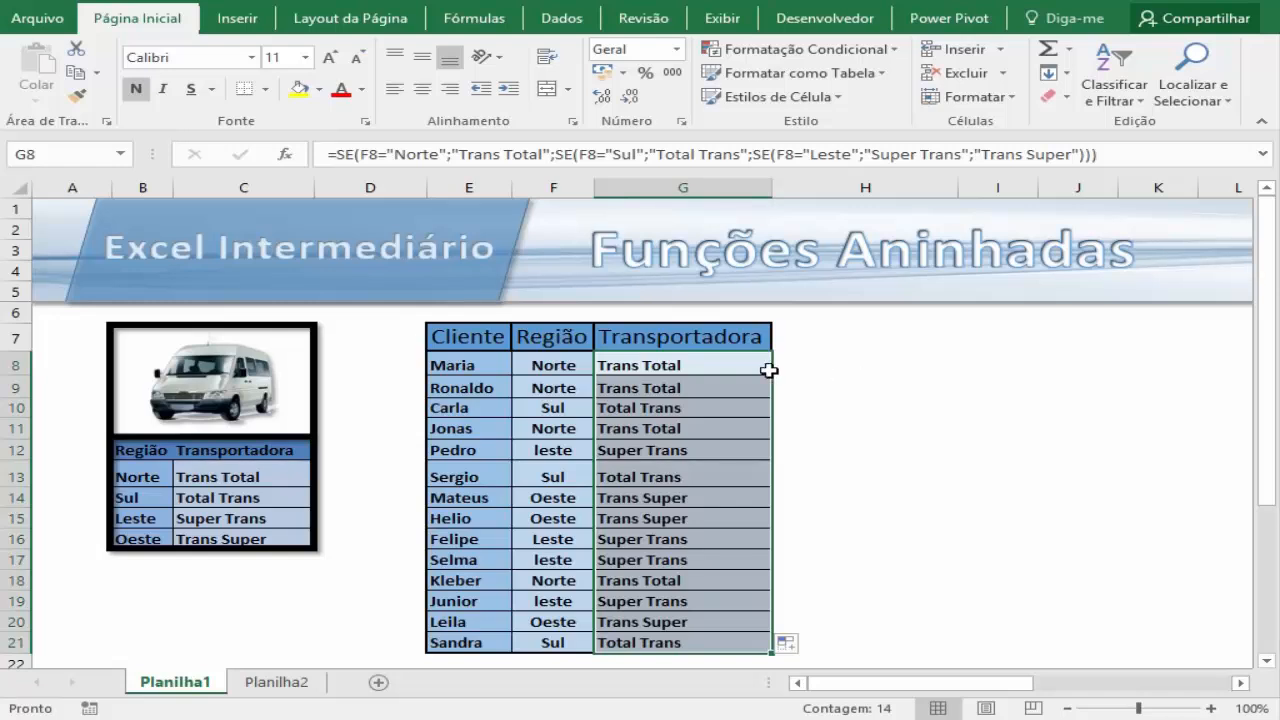
click(755, 340)
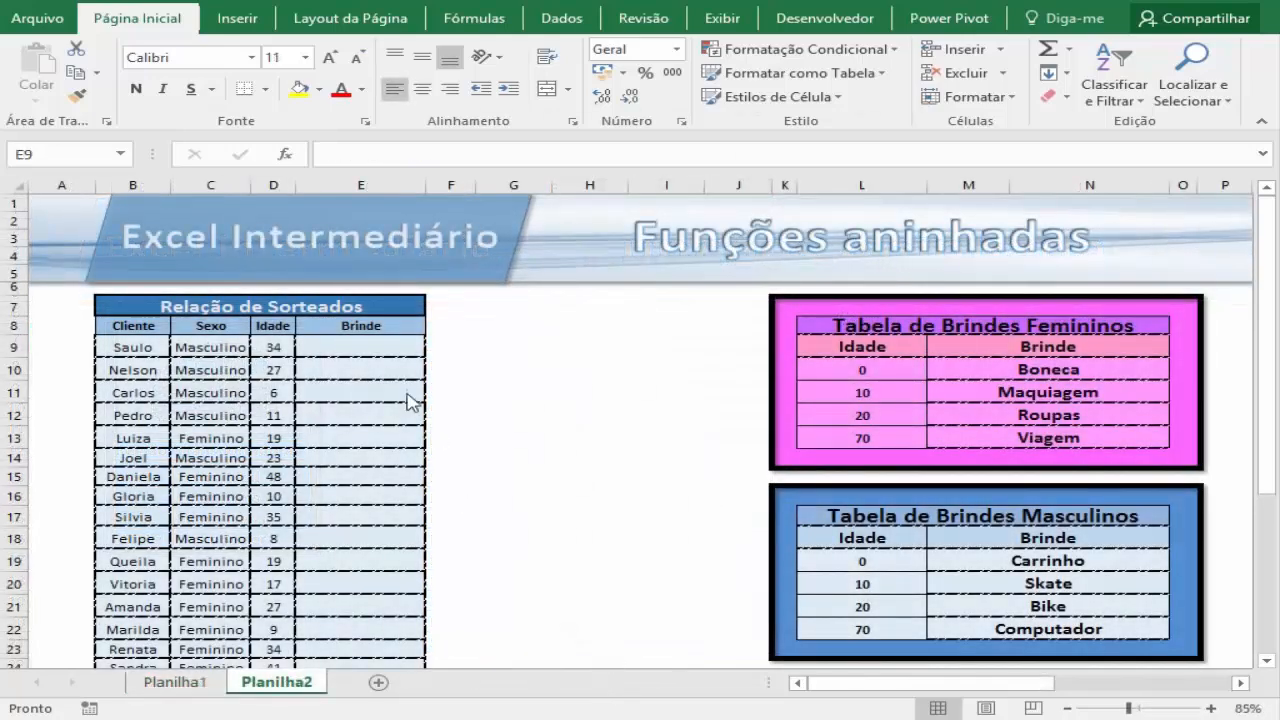
Start a SE formula in E9 of Planilha2 with the logical test C9="Feminino"
click(364, 352)
double_click(361, 347)
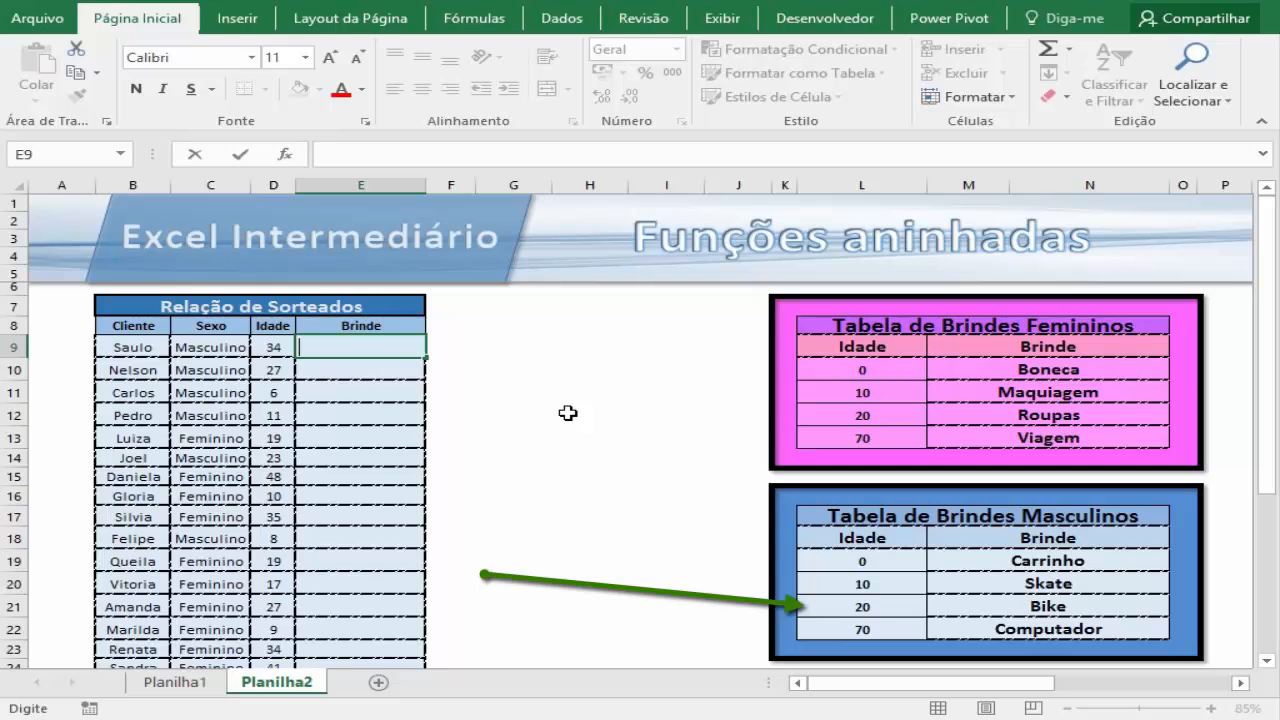
text(=SE()
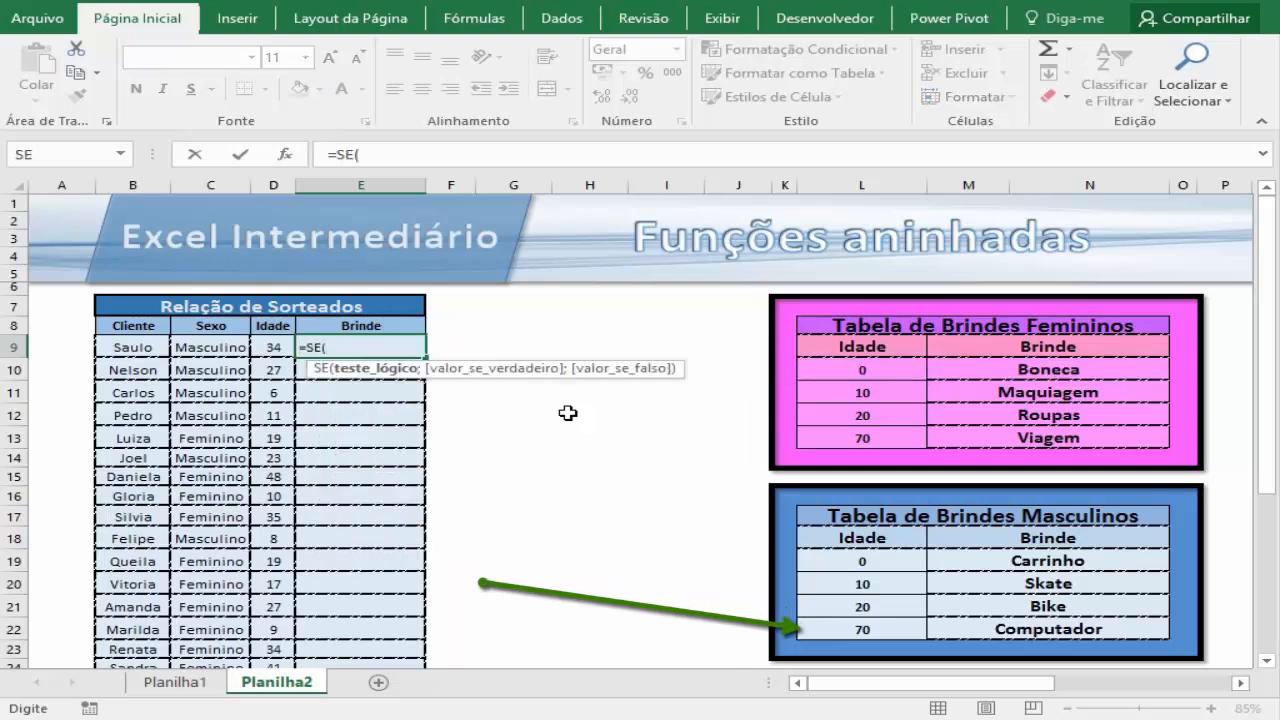
click(204, 347)
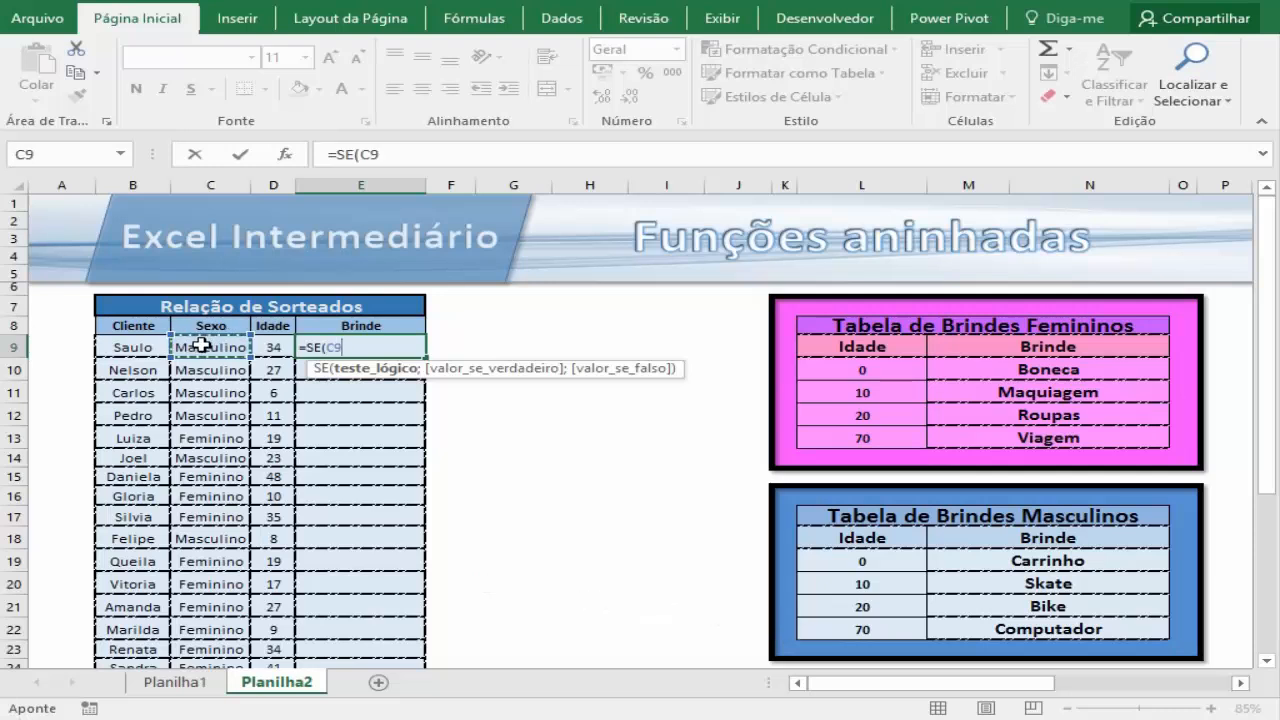
text(=)
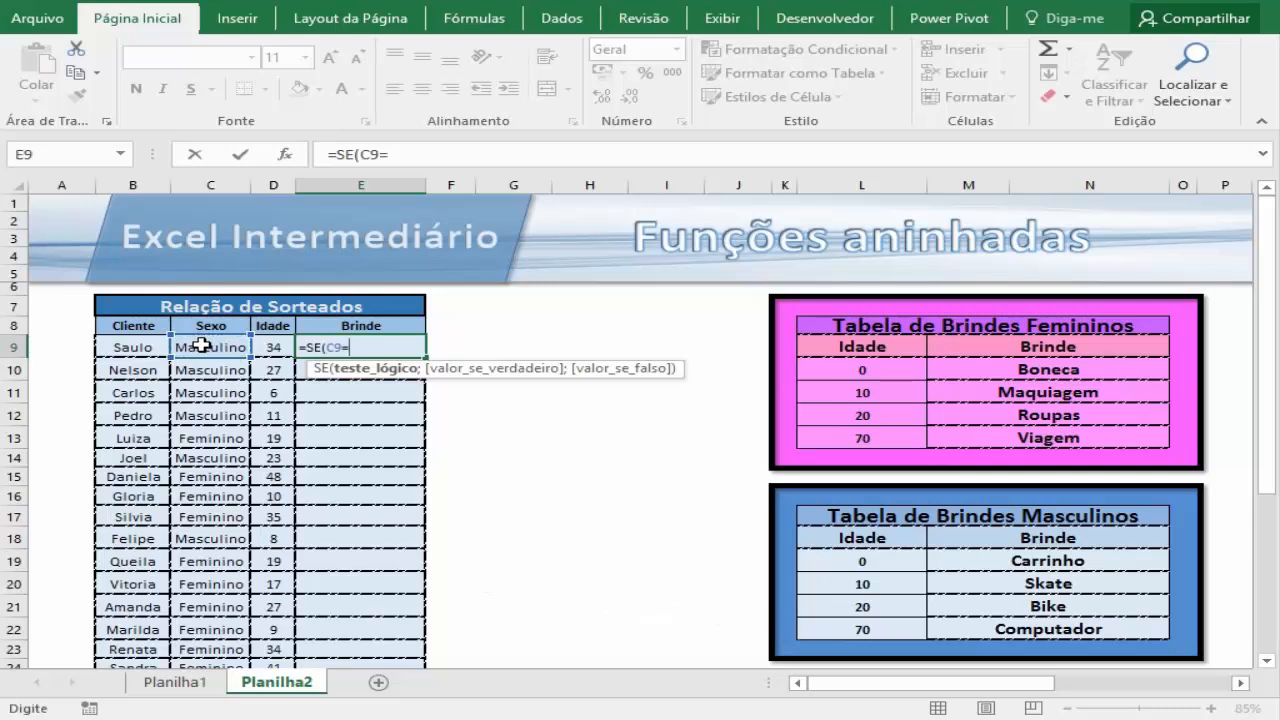
text("Feminino")
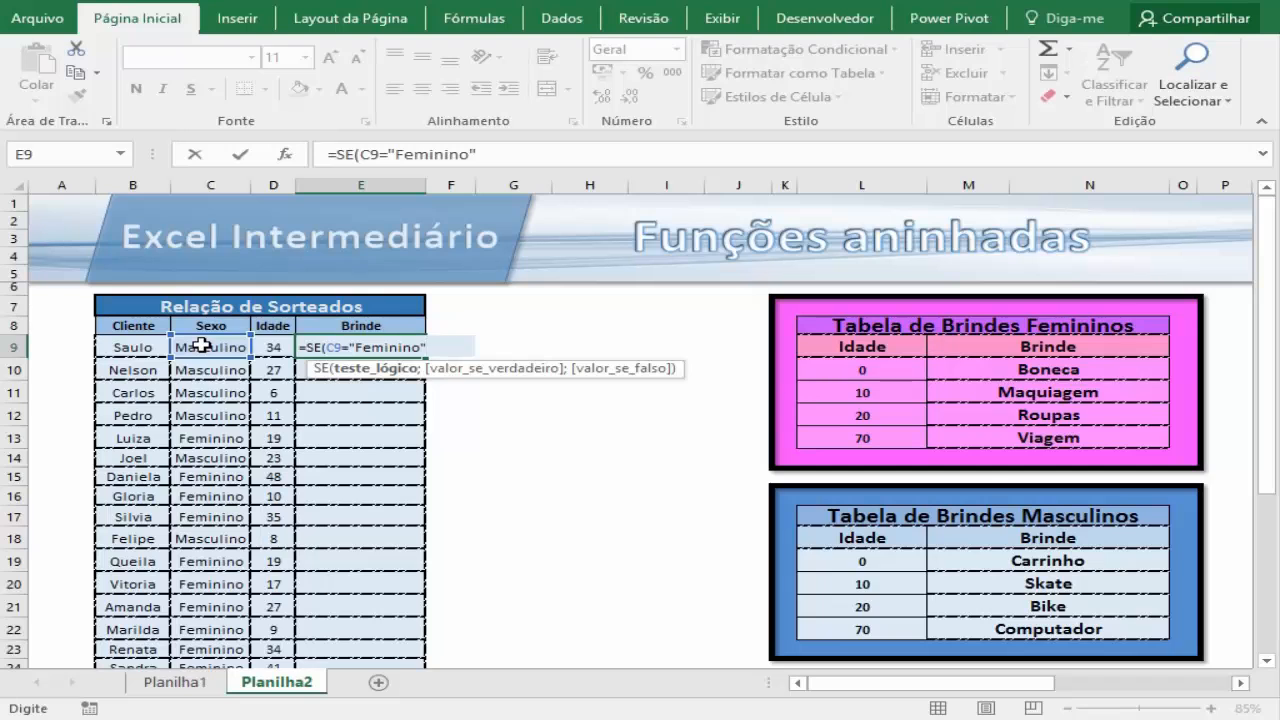
text(;)
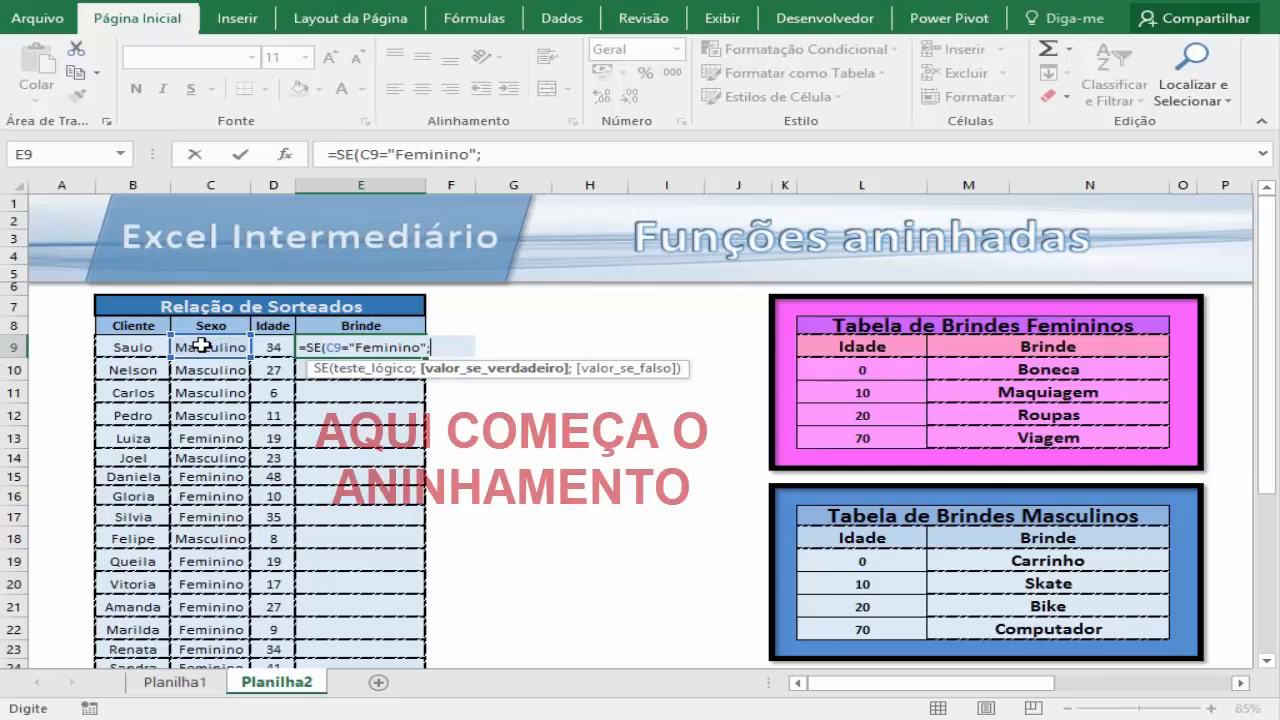
text(procv)
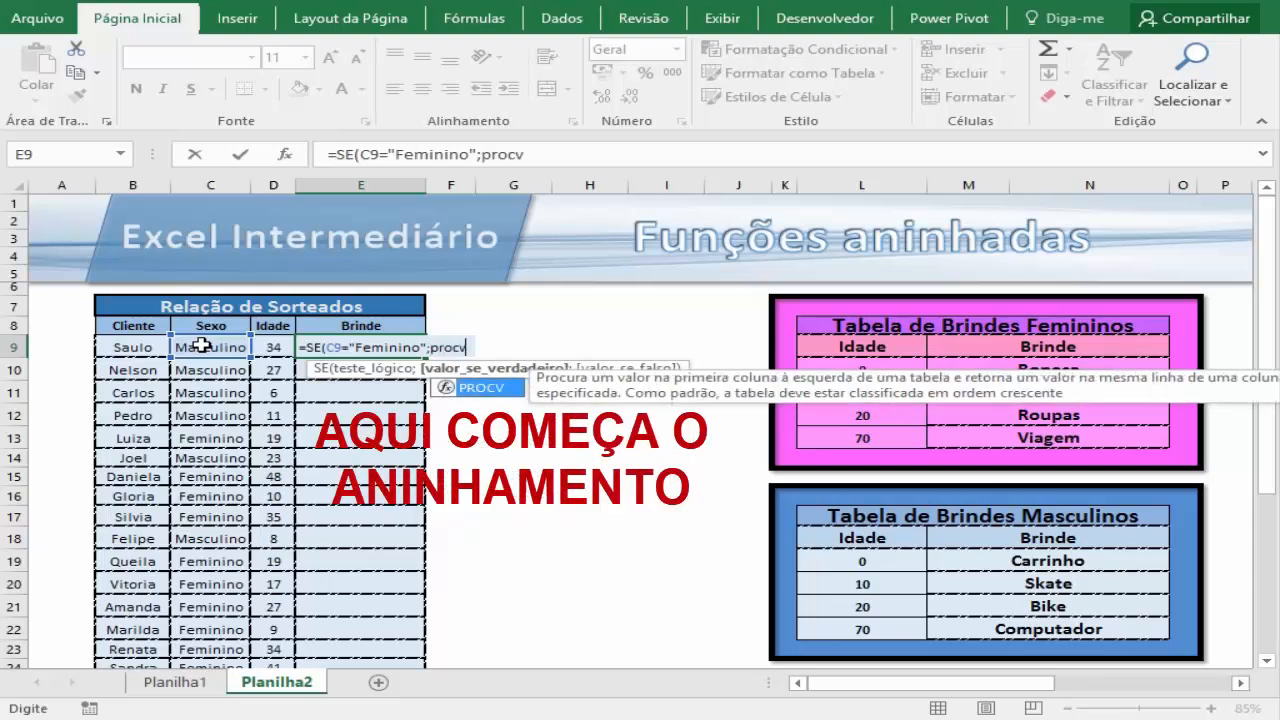
key(Tab)
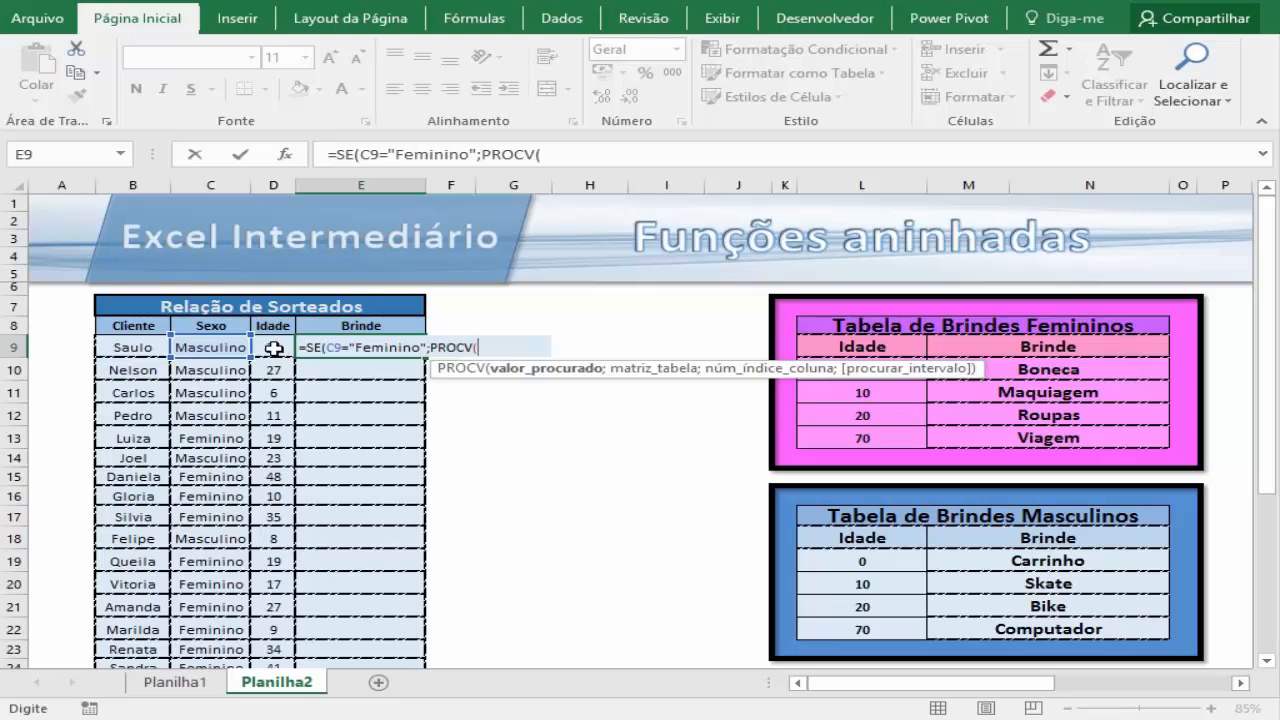
key(BackSpace)
key(BackSpace)
key(BackSpace)
key(BackSpace)
key(BackSpace)
key(BackSpace)
Nest a PROCV as the true value in E9, looking up D9 in L10:N13, column 2, with match type 1
text(procv)
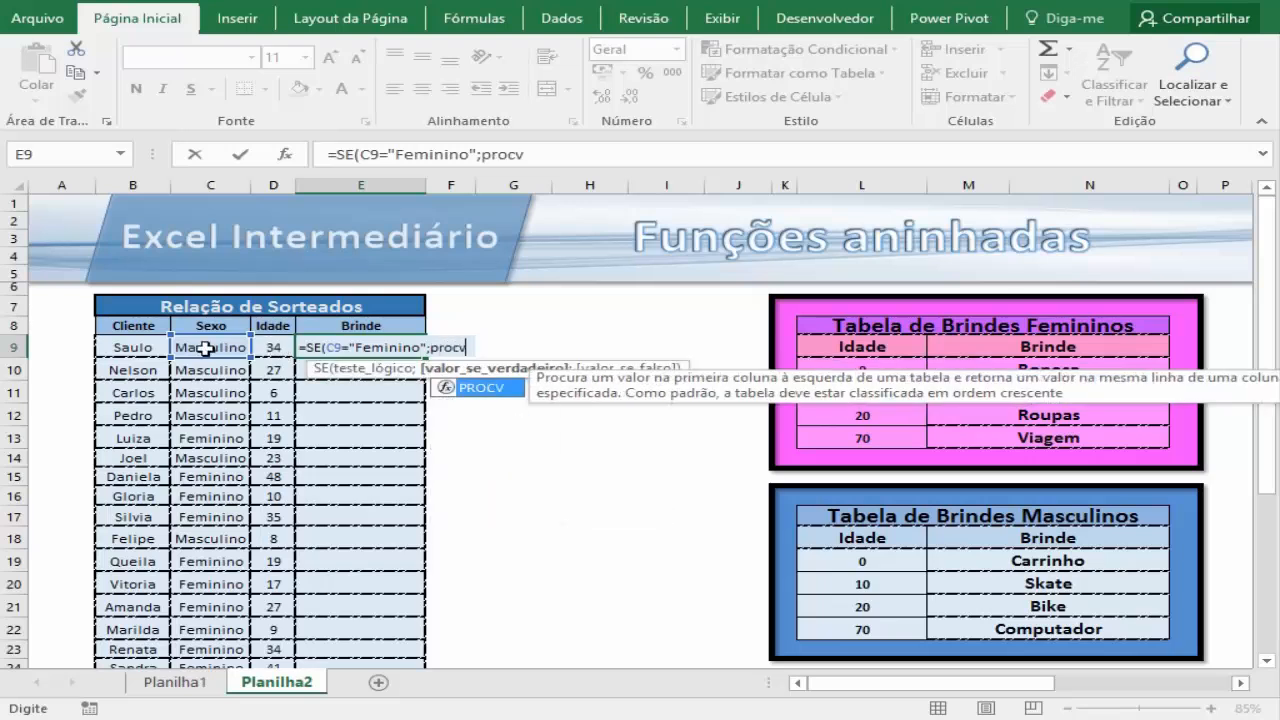
key(Tab)
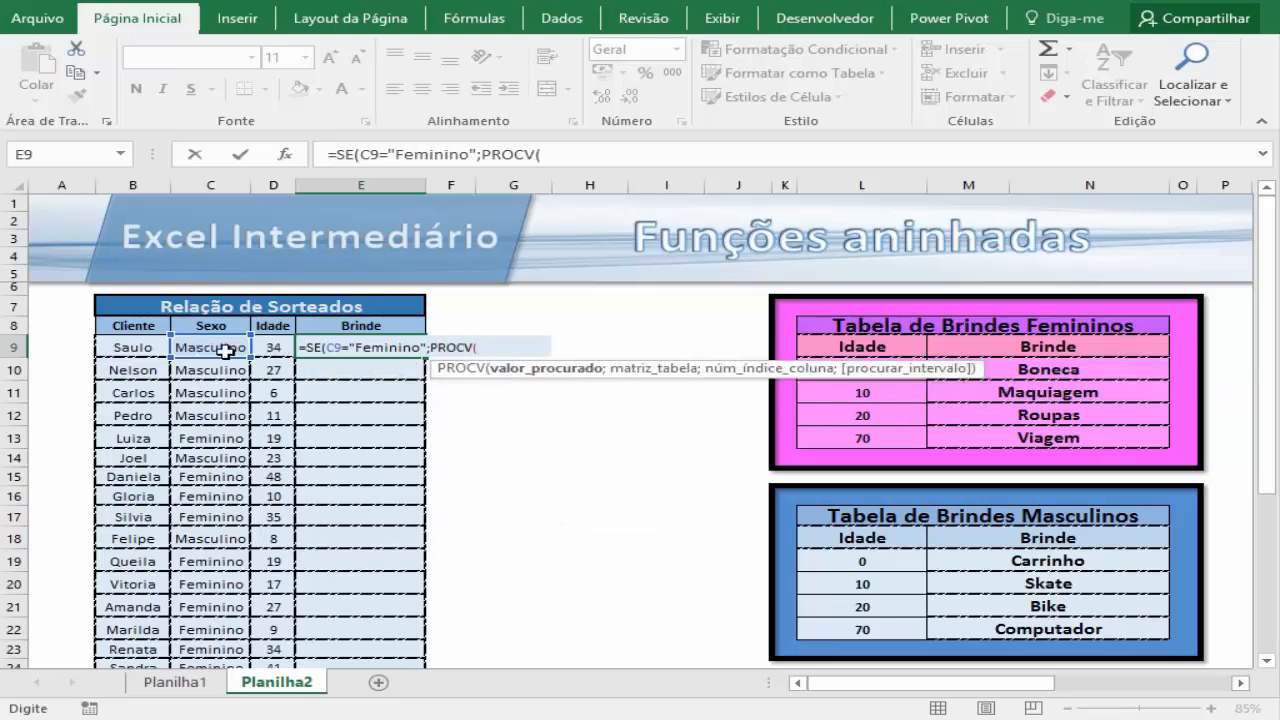
click(273, 348)
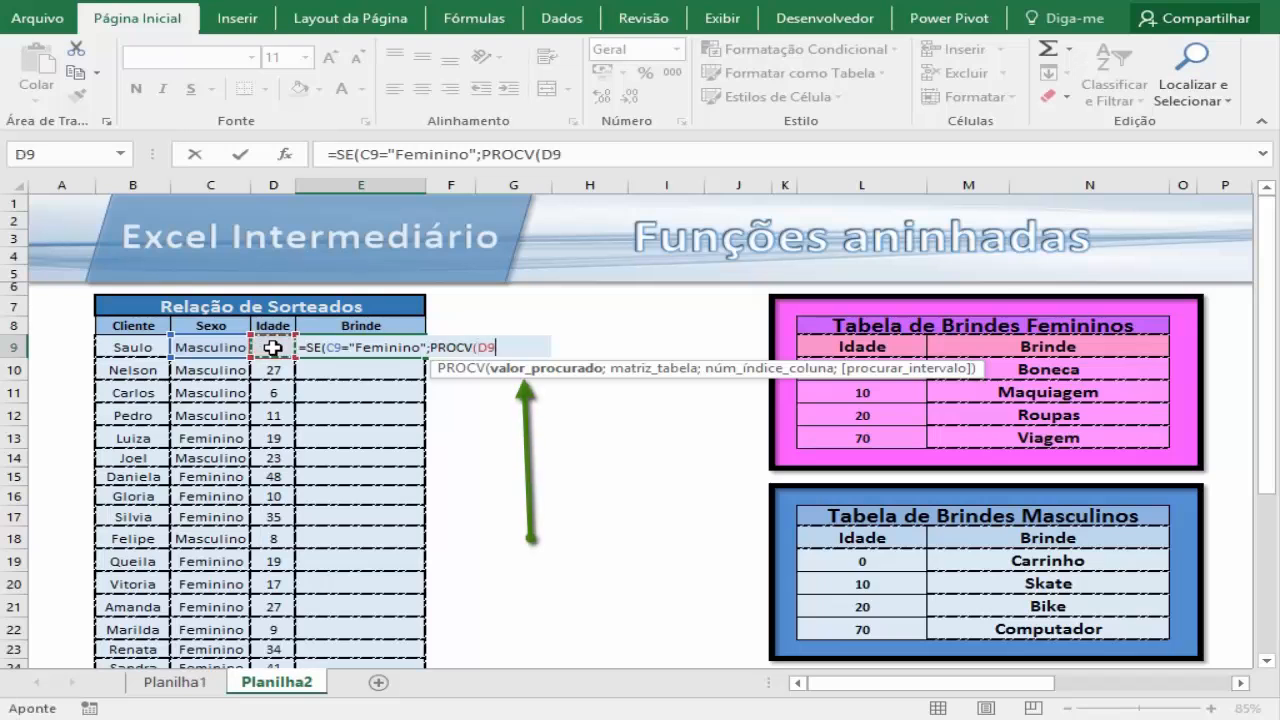
text(;)
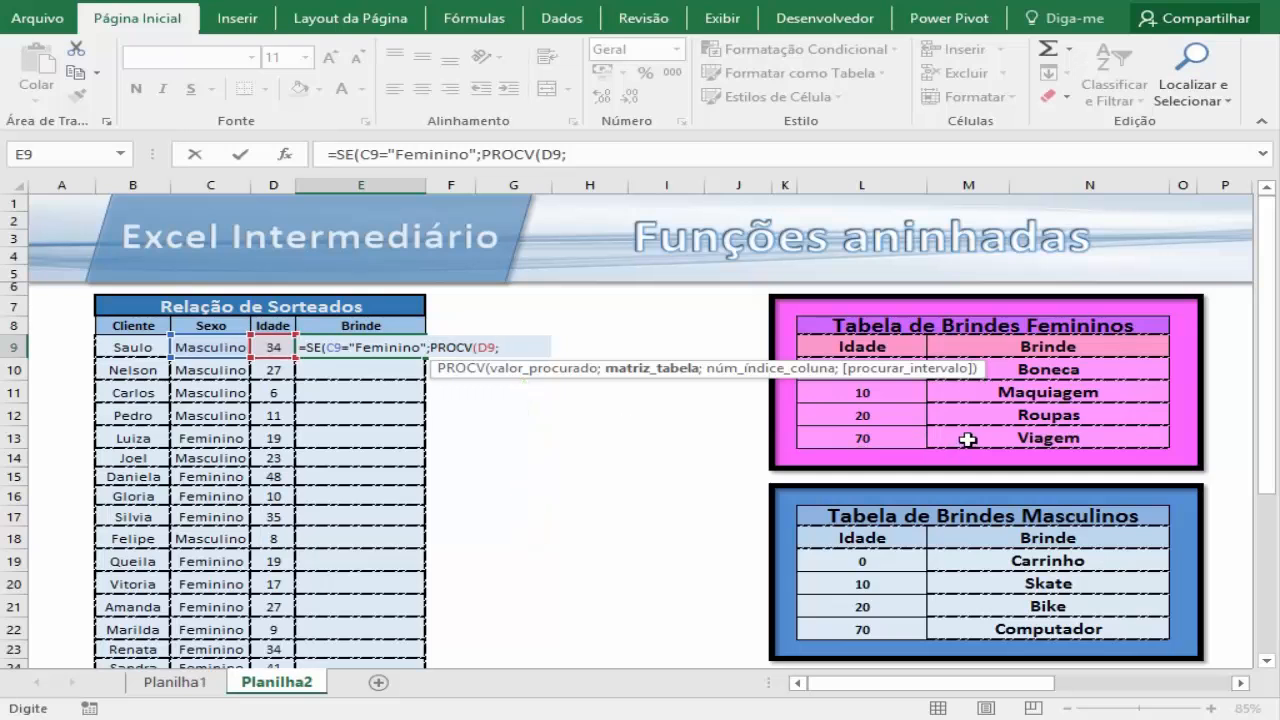
drag(967, 439, 775, 395)
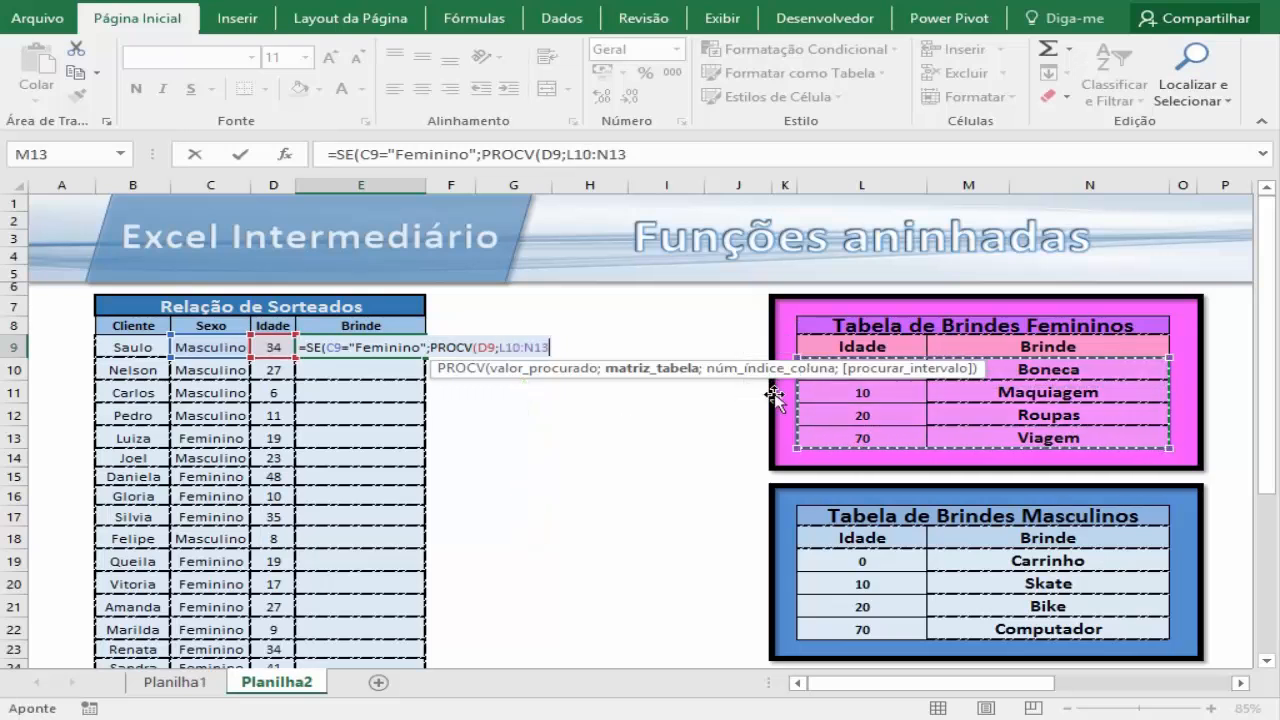
text(;)
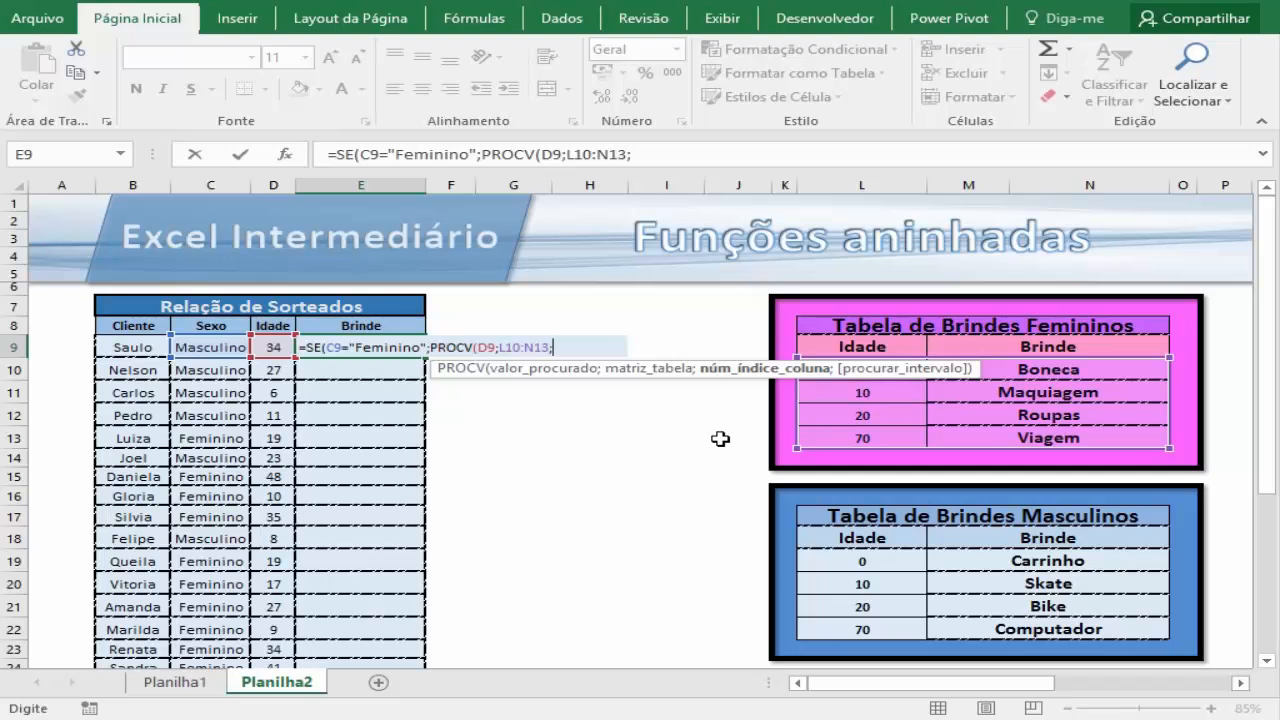
text(2)
text(;)
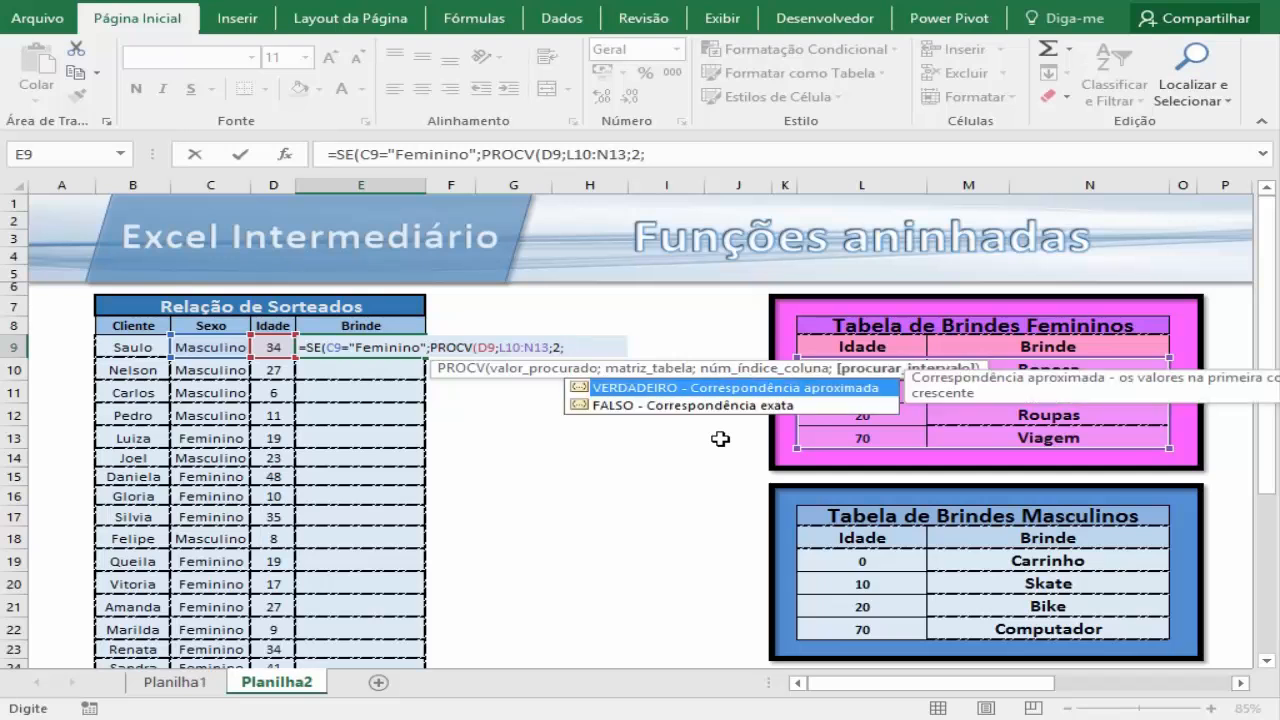
text(1))
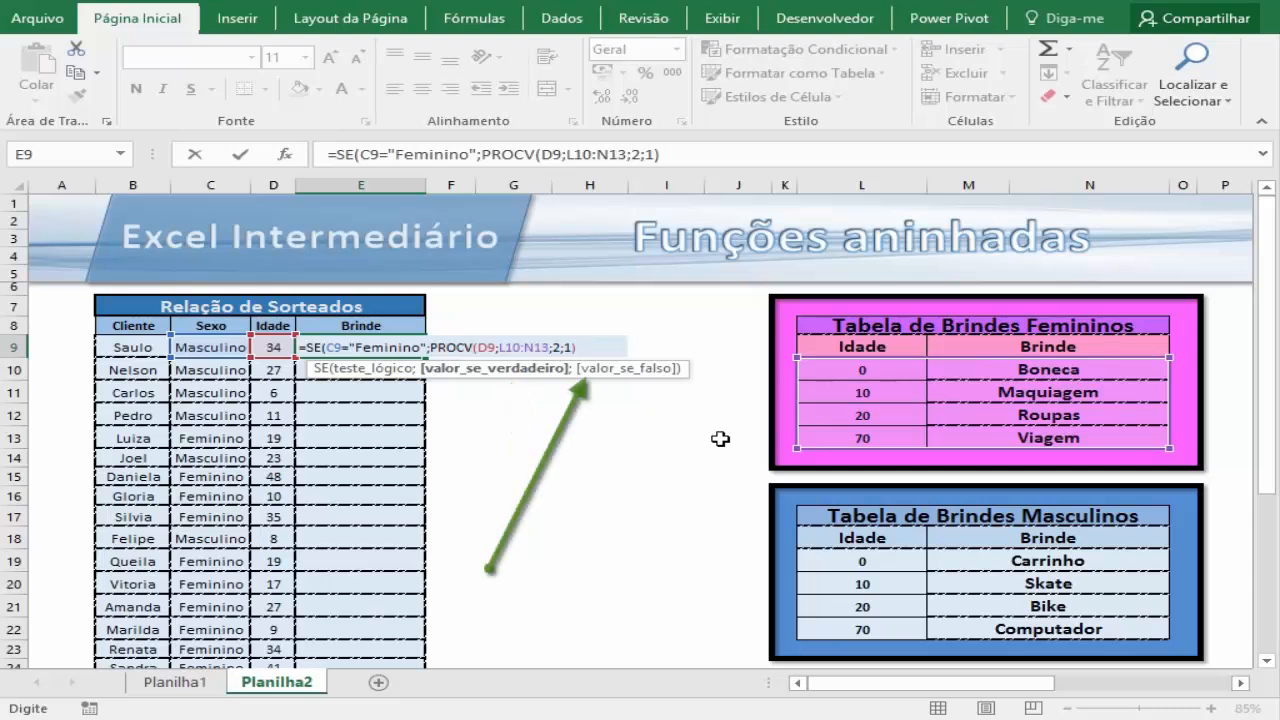
Add a second PROCV as the false value, looking up D9 in L19:N22, column 2, match type 1, and close the SE function
text(;procv)
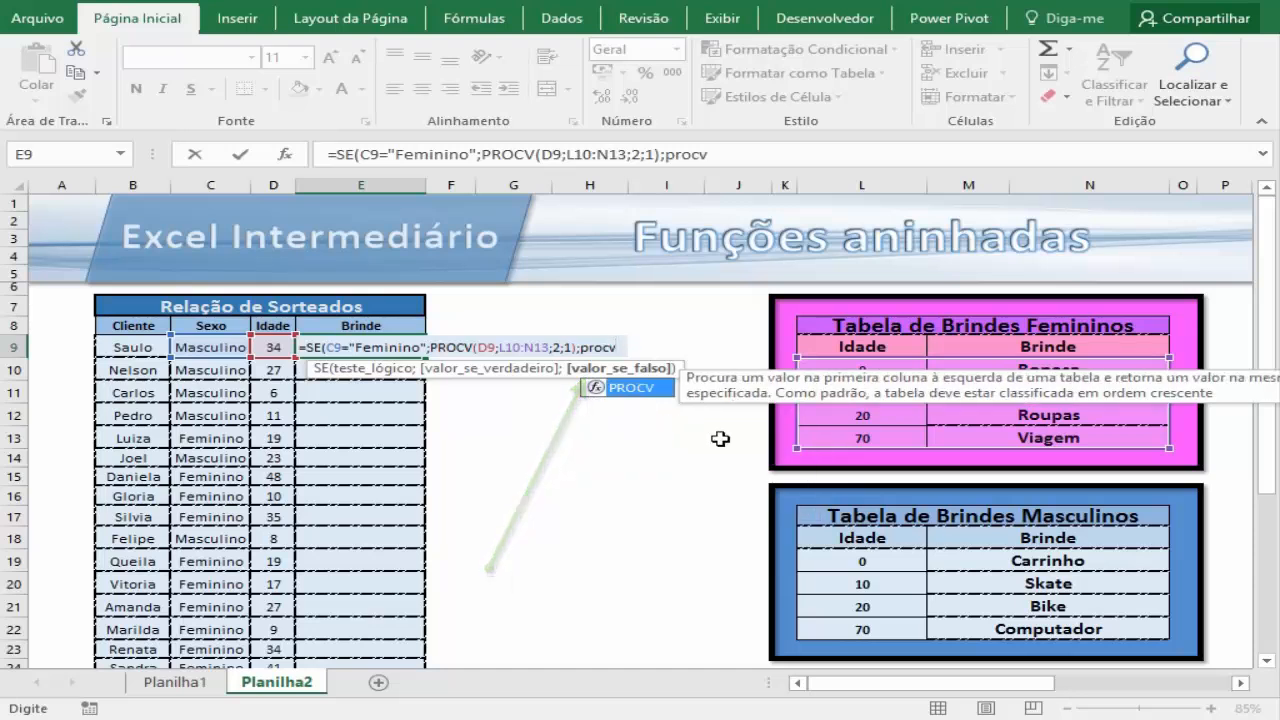
key(Tab)
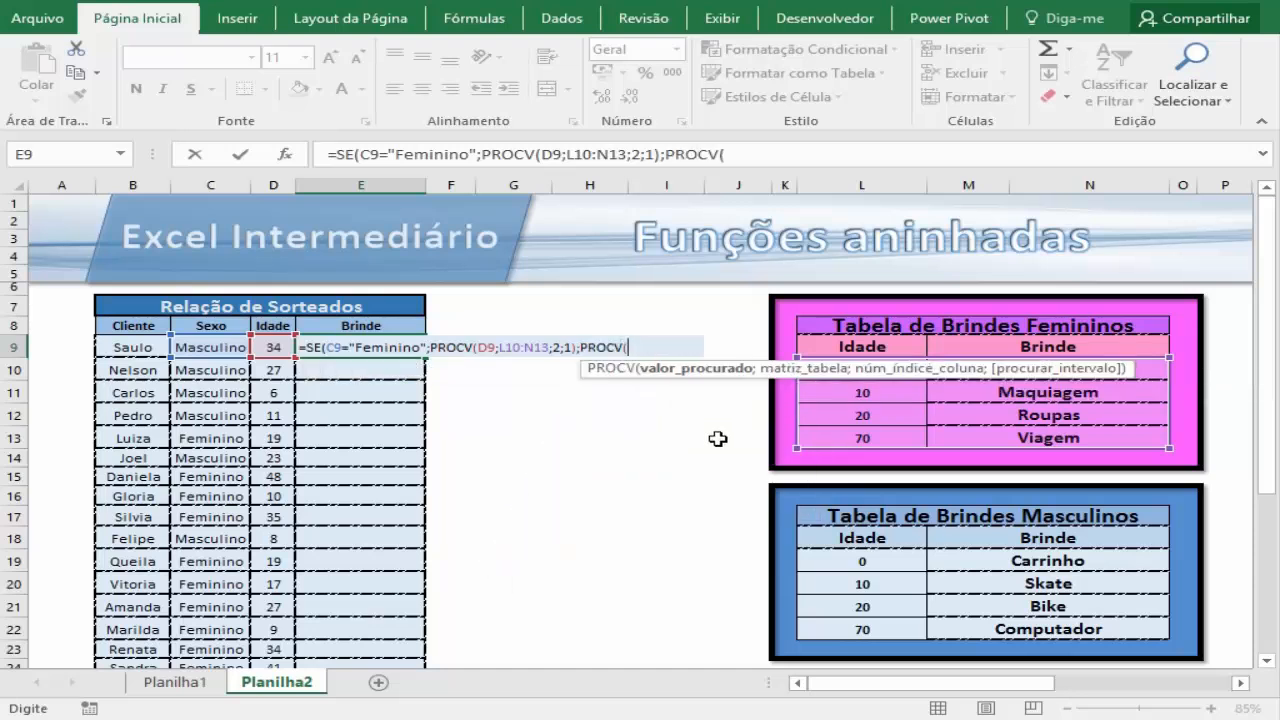
click(265, 347)
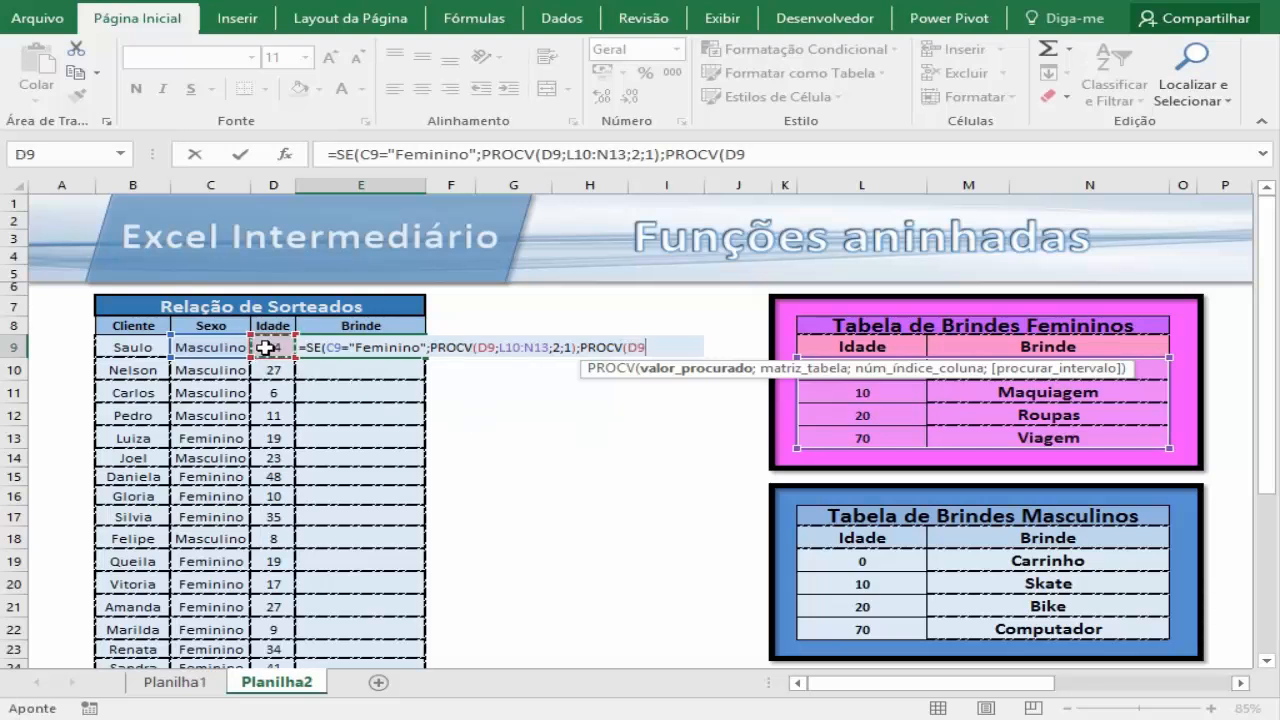
text(;)
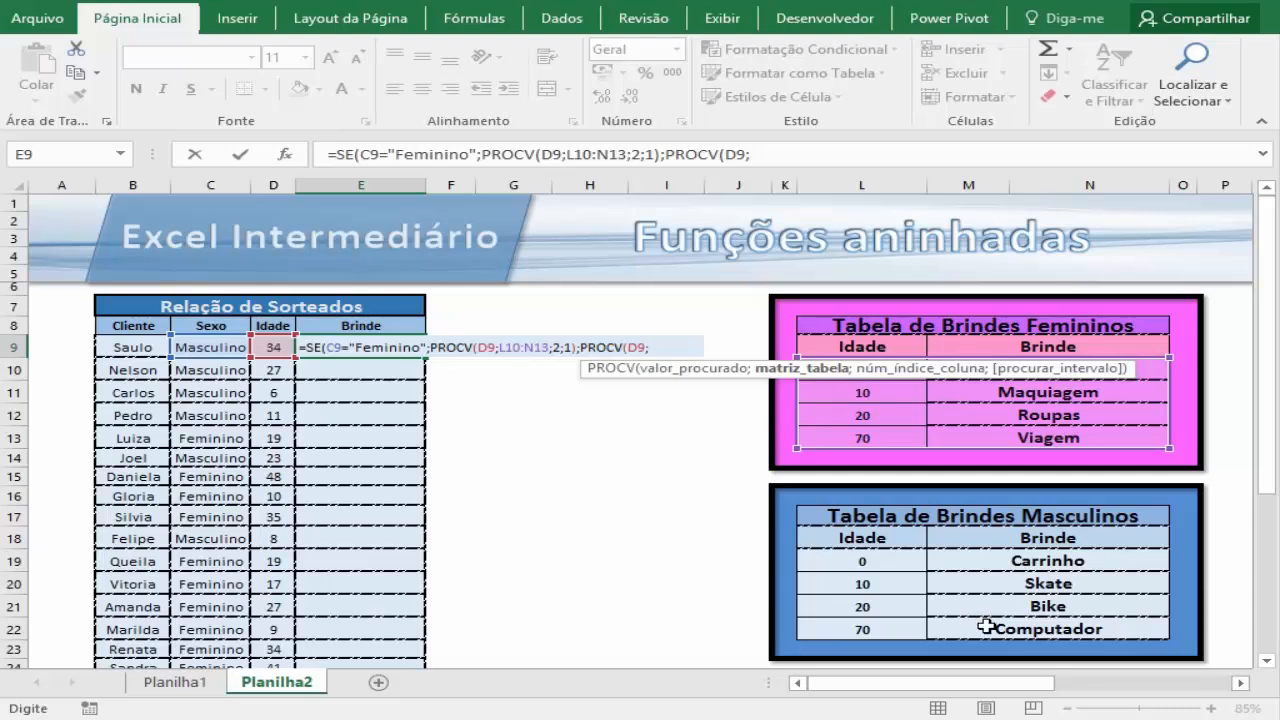
drag(986, 626, 845, 561)
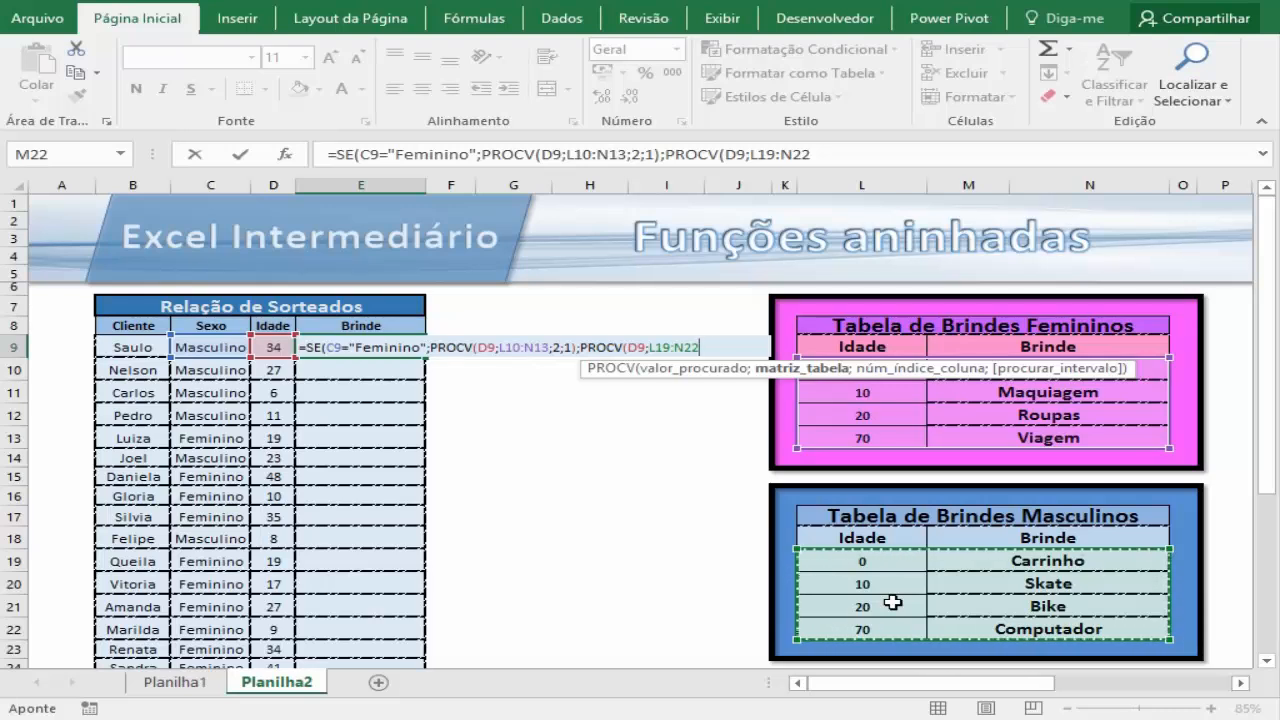
text(;)
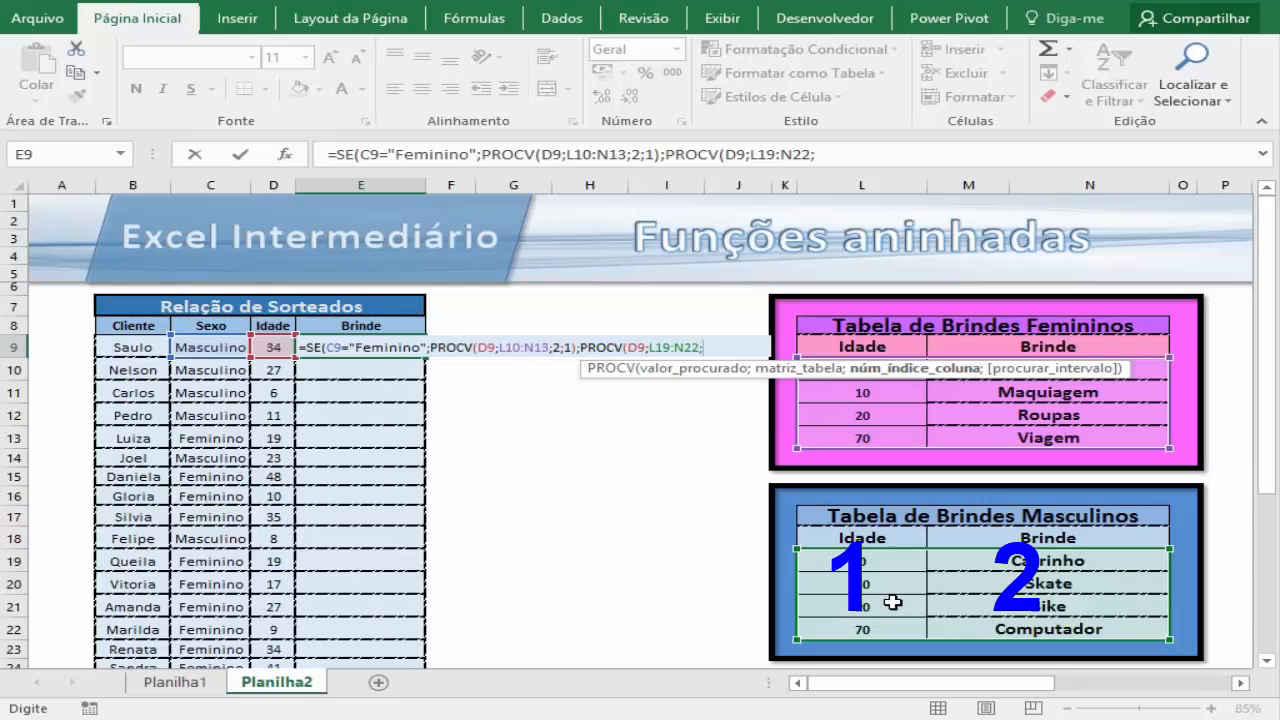
text(2;)
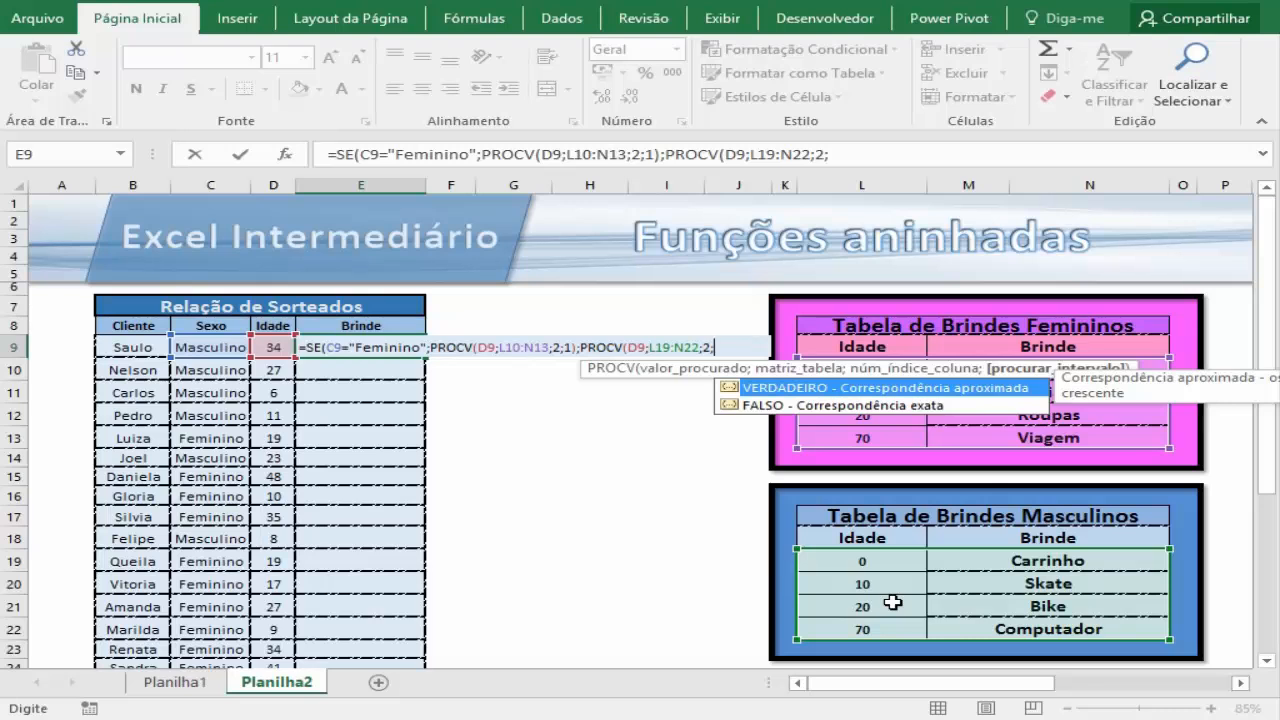
text(1))
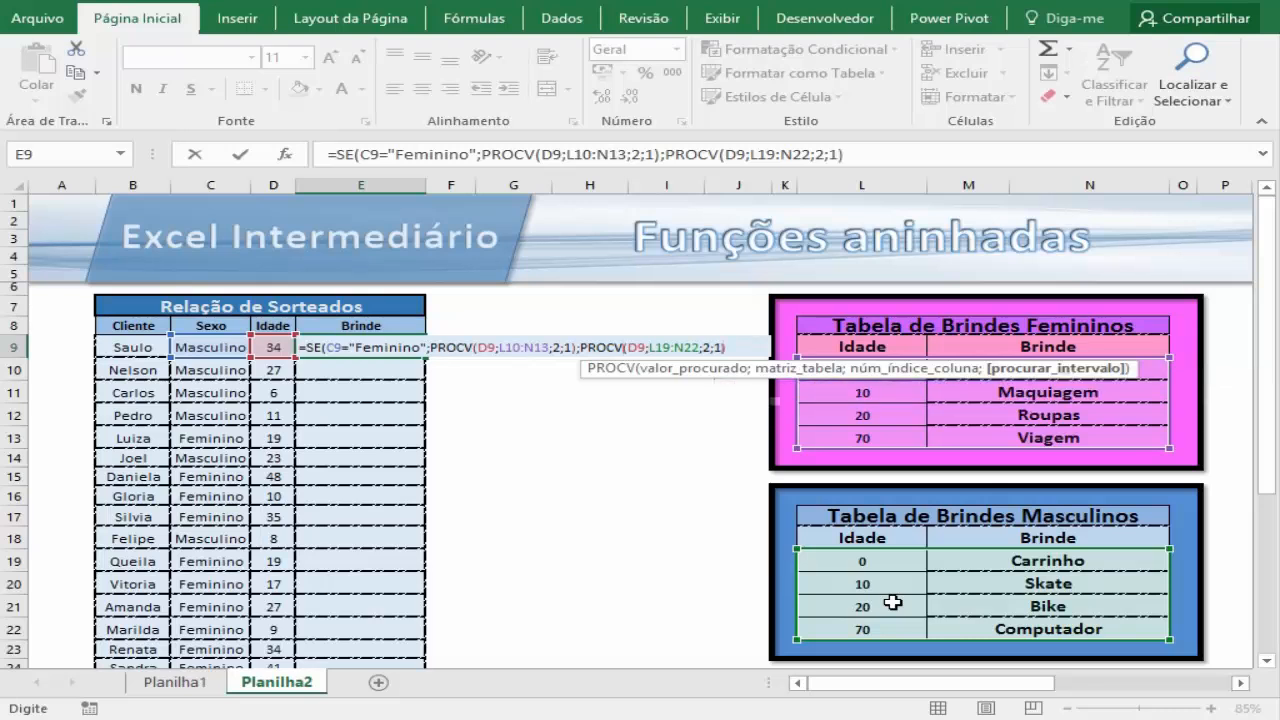
text())
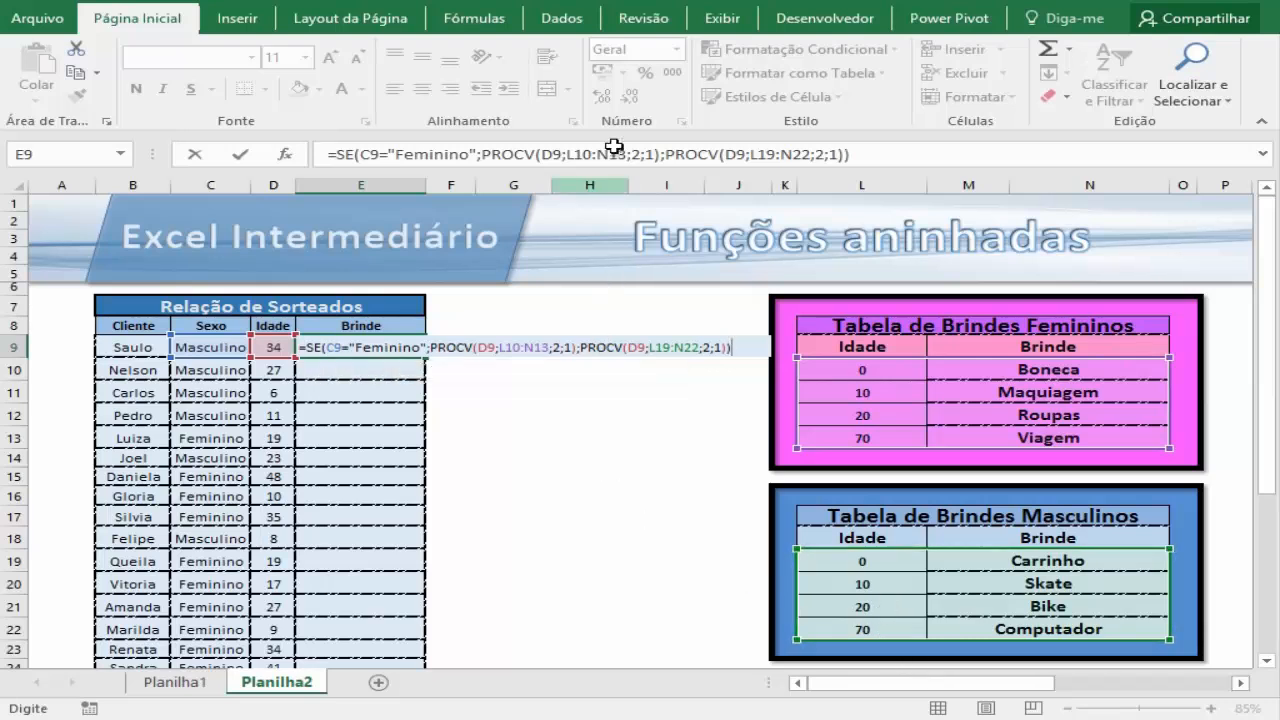
Make both PROCV table ranges absolute, as $L$10:$N$13 and $L$19:$N$22, and enter the E9 formula
drag(503, 350, 550, 349)
key(F4)
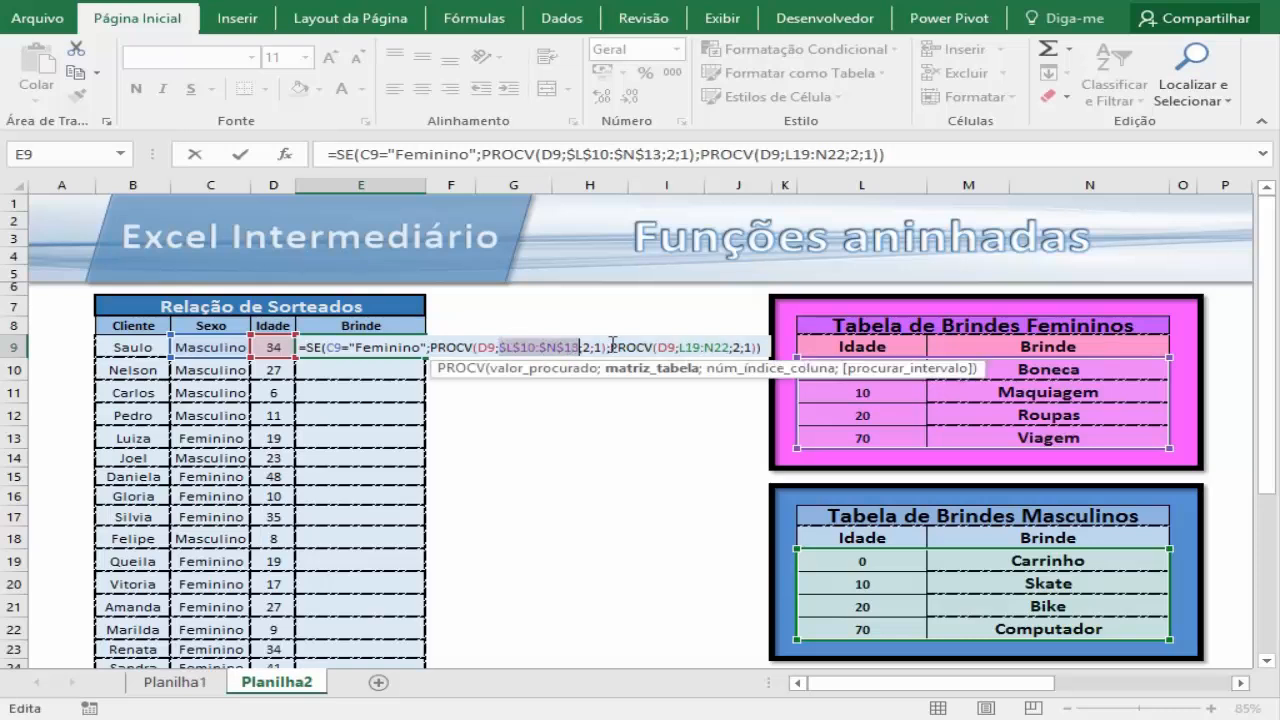
drag(681, 349, 733, 349)
key(F4)
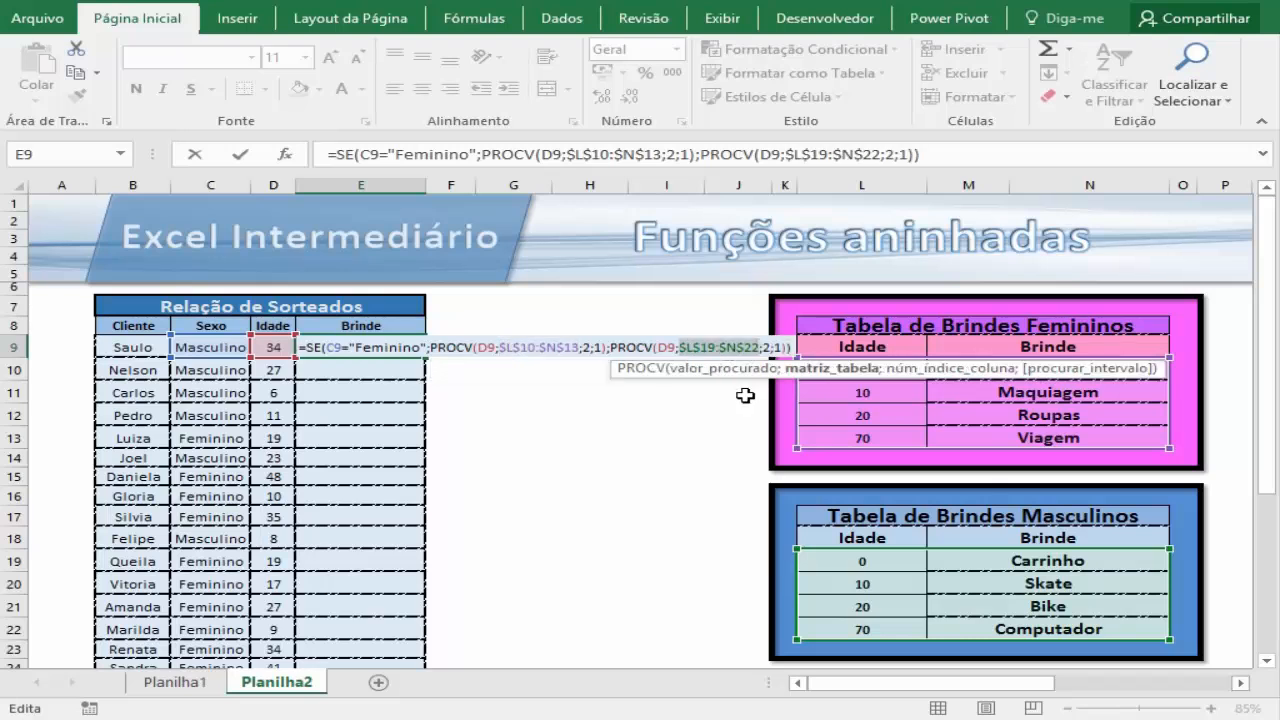
key(Return)
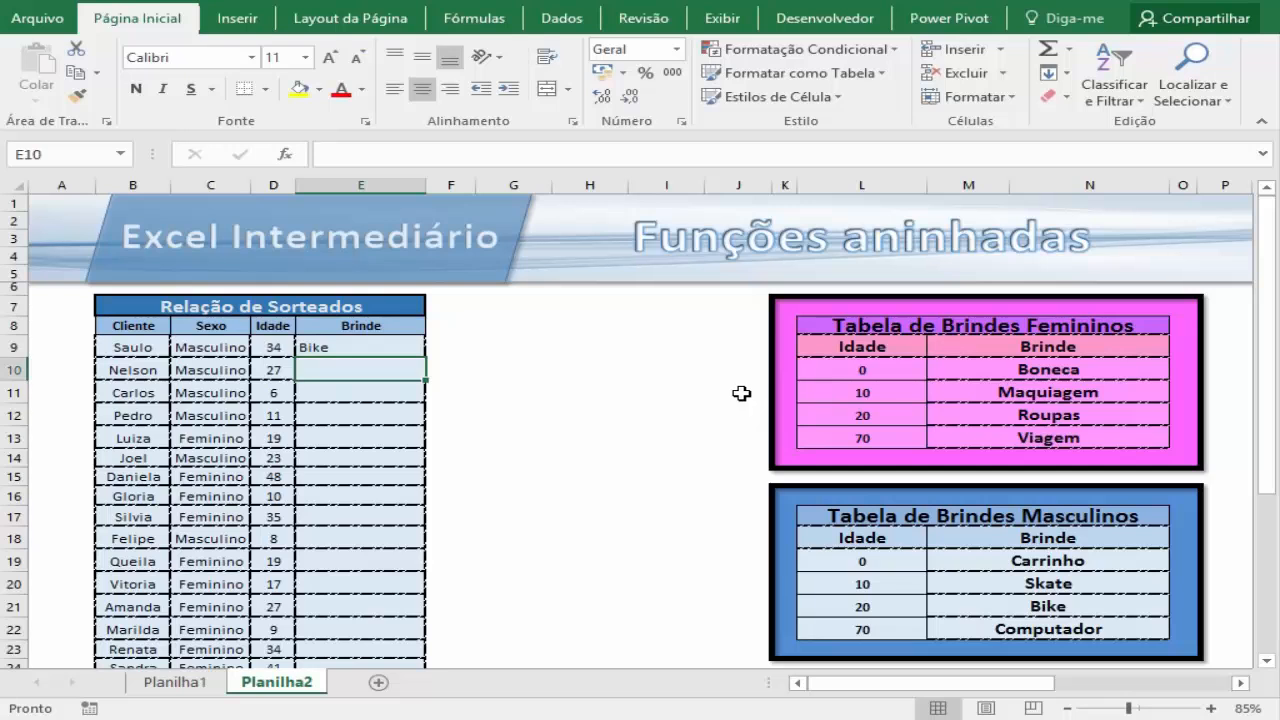
Change the sex in C9 to Feminino to test the gift formula
click(200, 347)
click(263, 347)
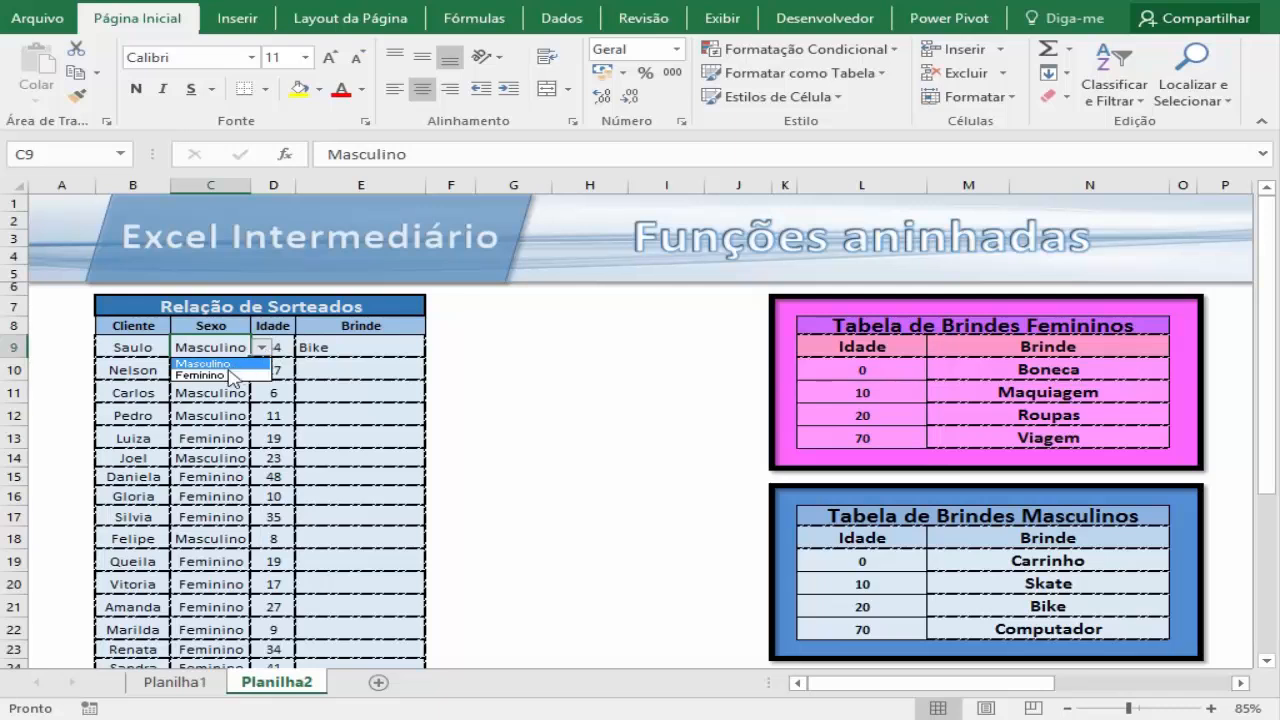
click(225, 378)
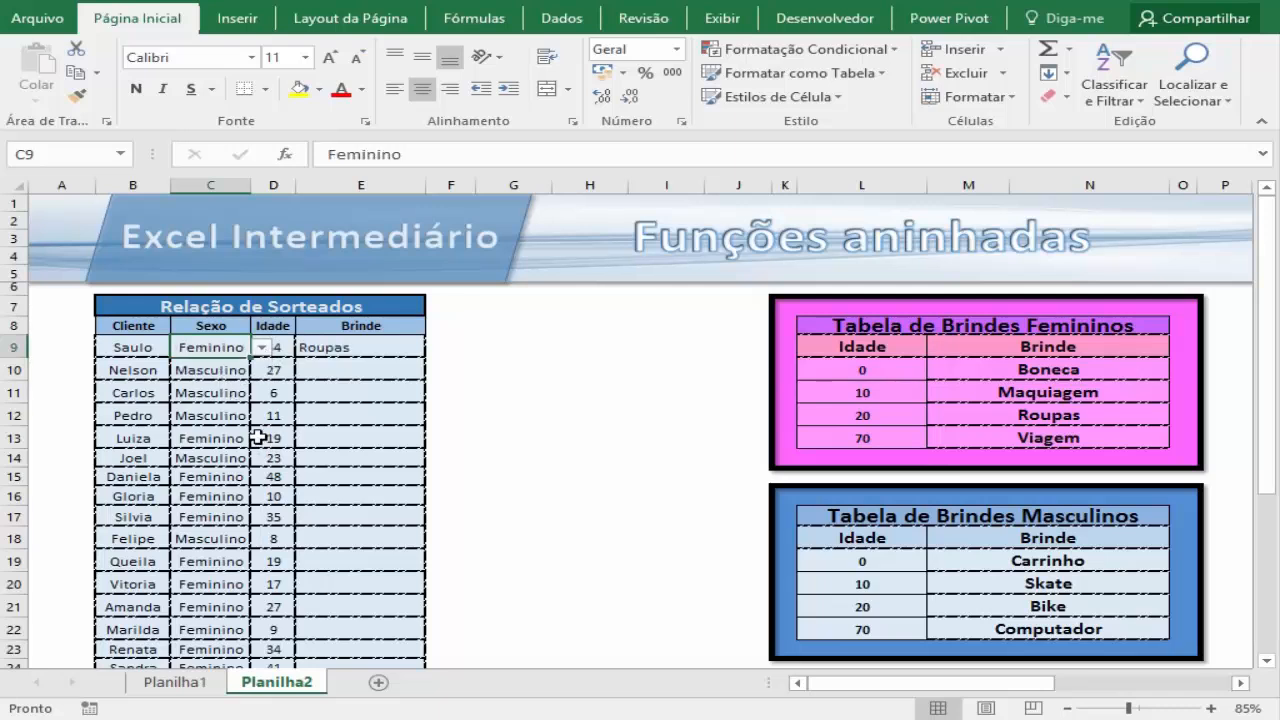
click(524, 408)
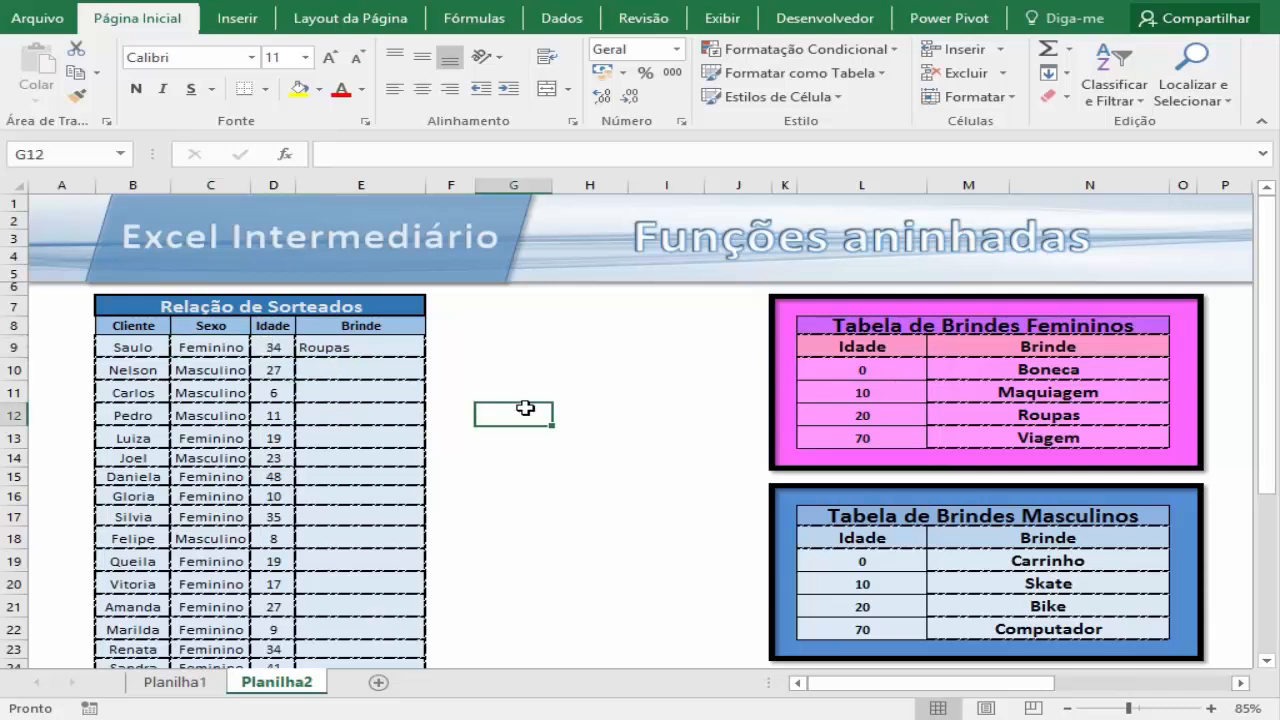
Set the age in D9 to 12 to test the female gift lookup
click(272, 350)
text(12)
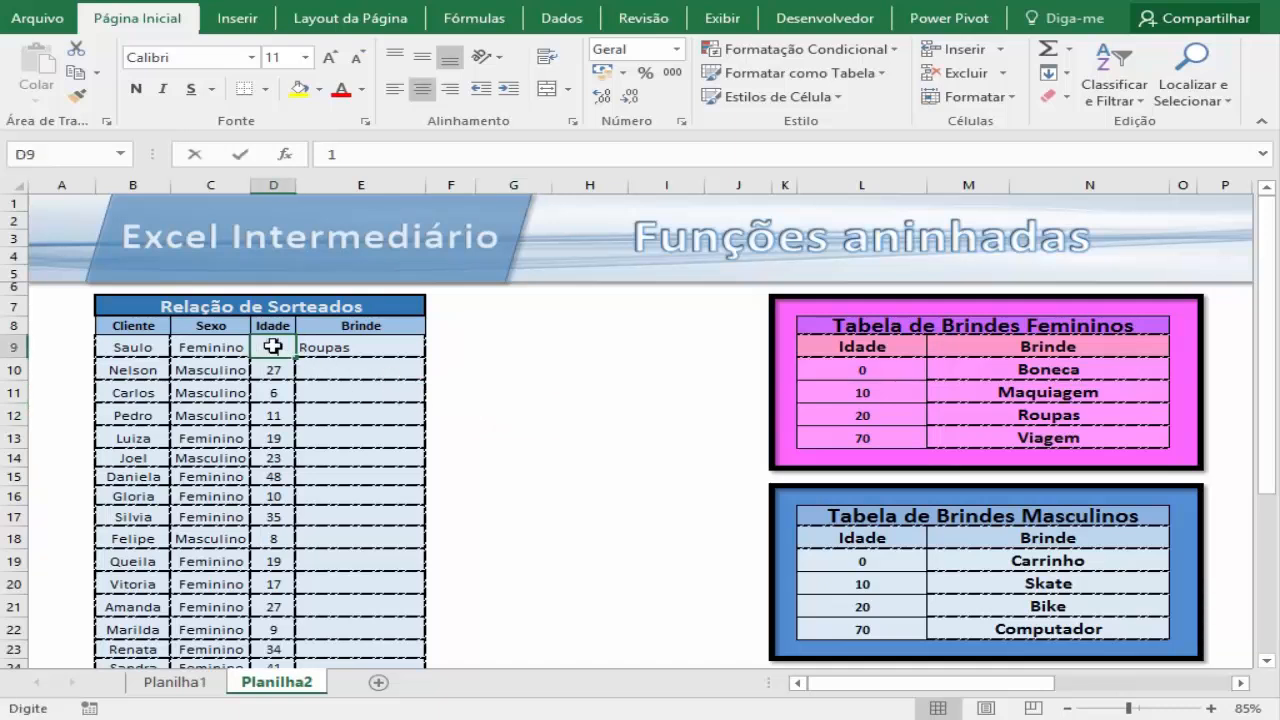
key(ctrl+Return)
key(Return)
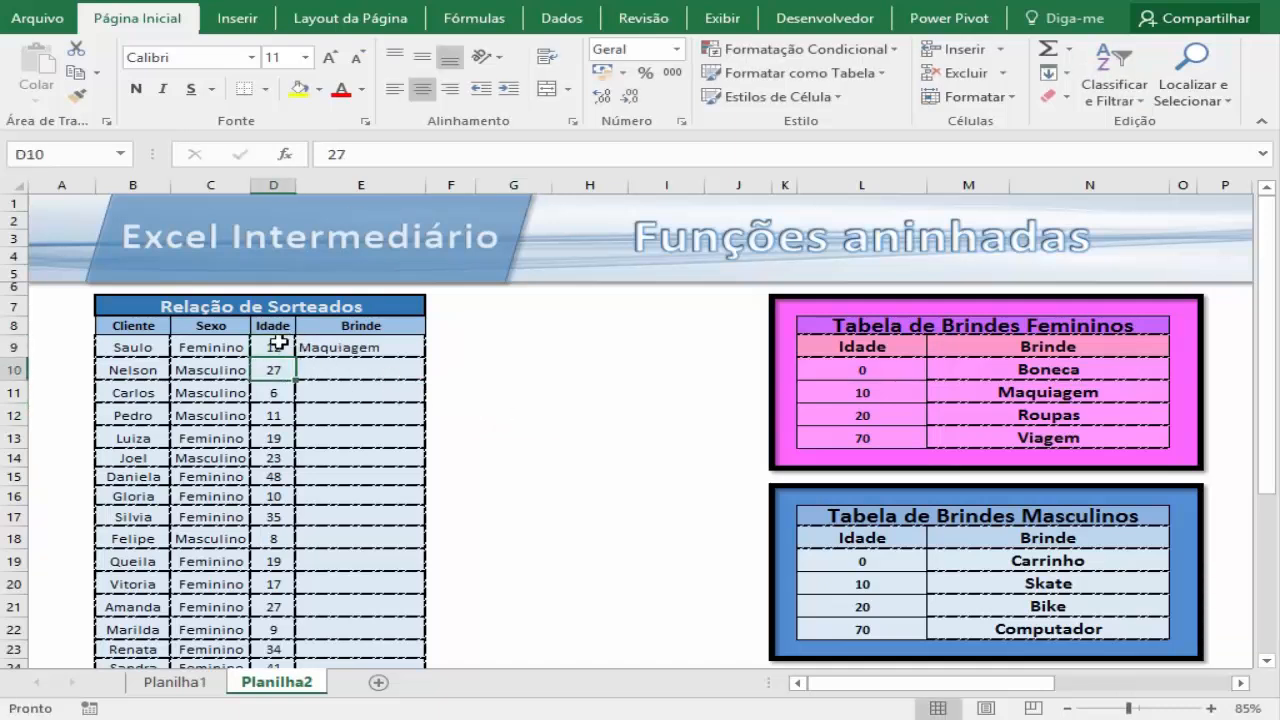
Set the age in D9 to 6 to test the youngest age bracket
click(277, 343)
text(6)
key(Return)
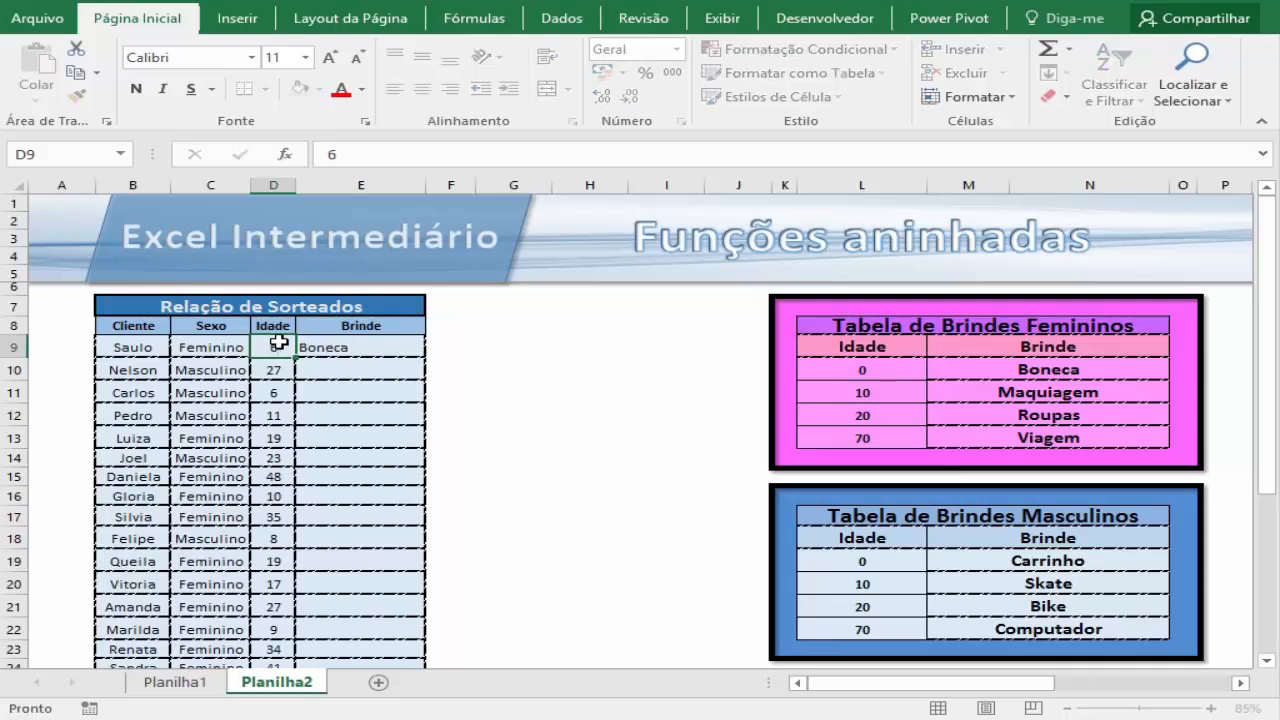
Fill the E9 formula down the Brinde column for the remaining clients, continuing past row 23
click(409, 356)
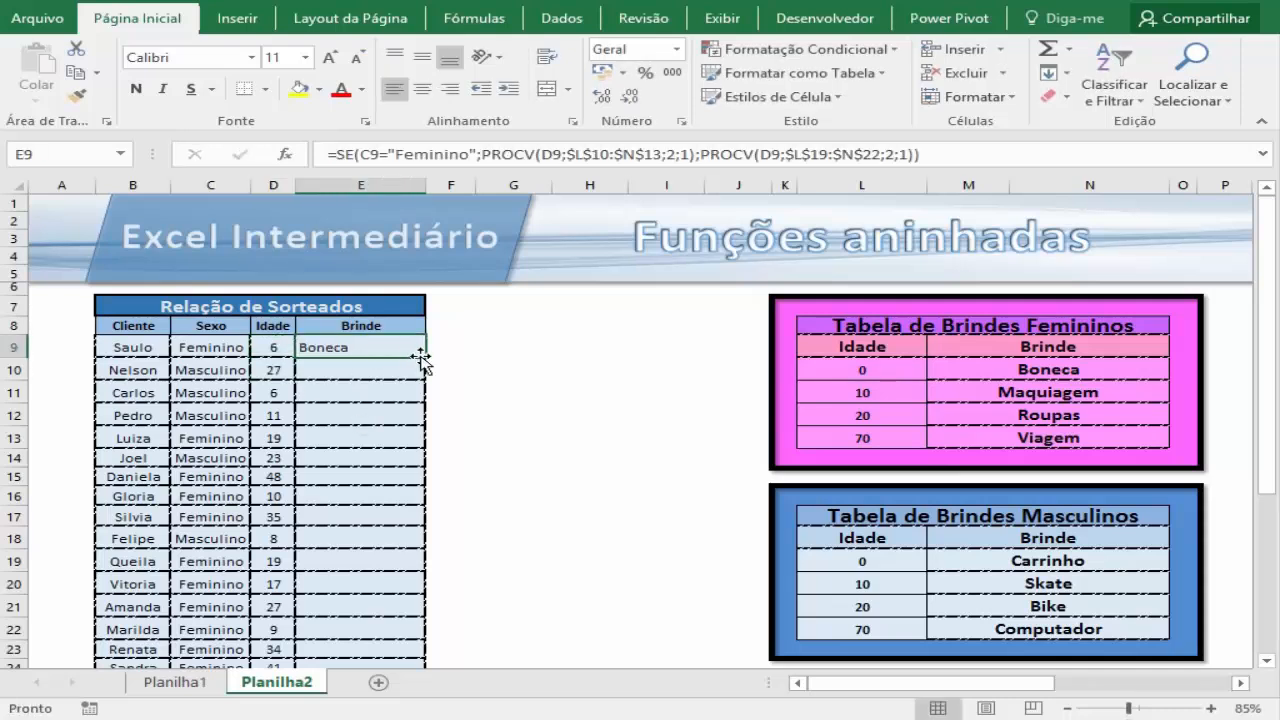
click(426, 358)
drag(426, 357, 426, 648)
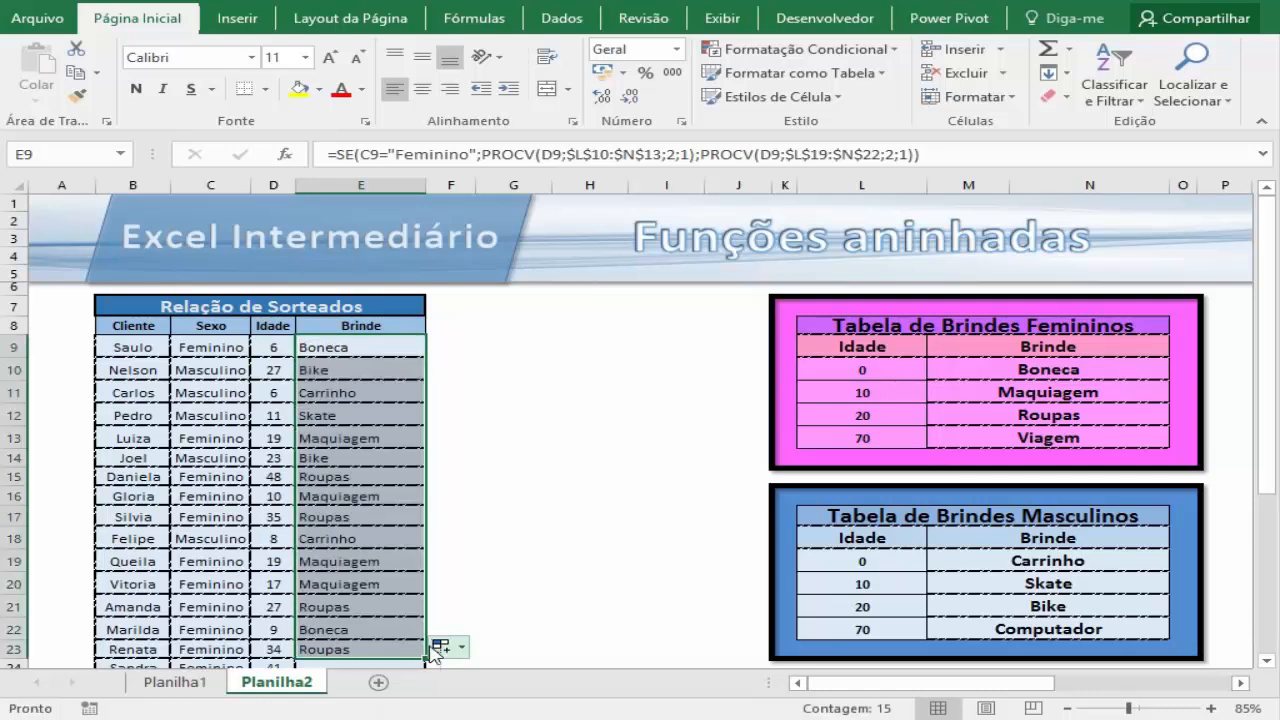
drag(427, 658, 428, 664)
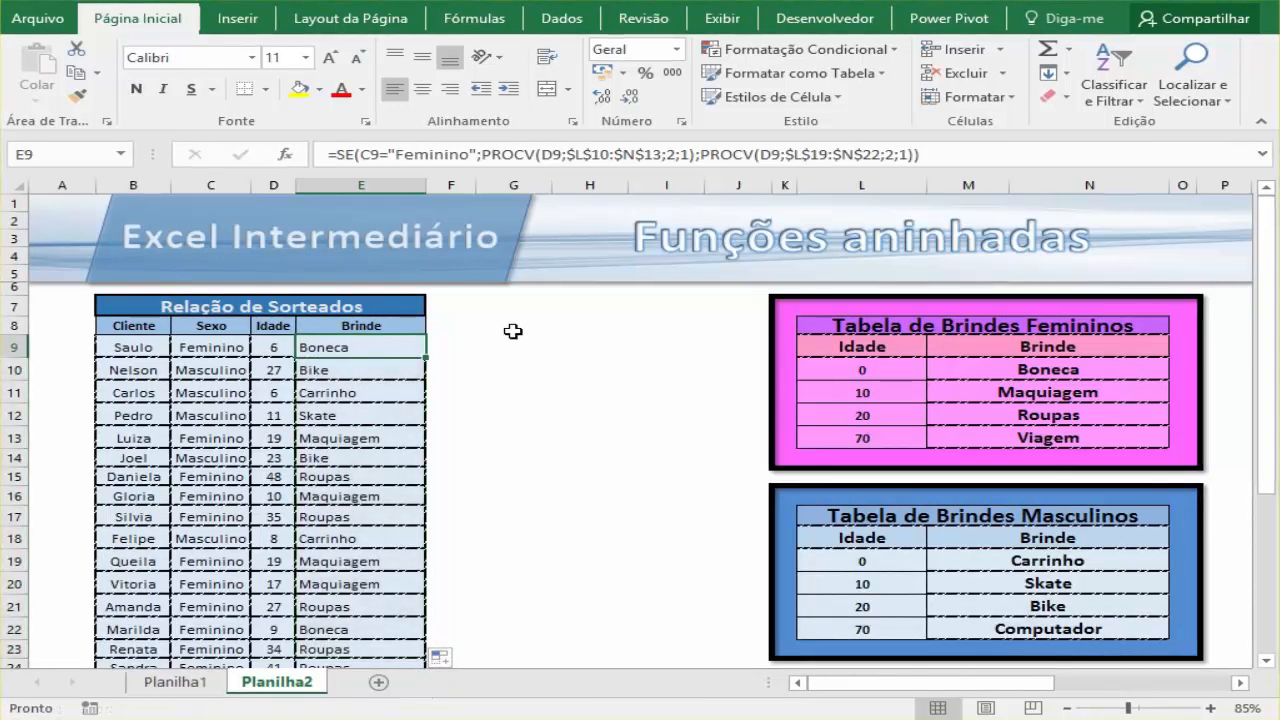